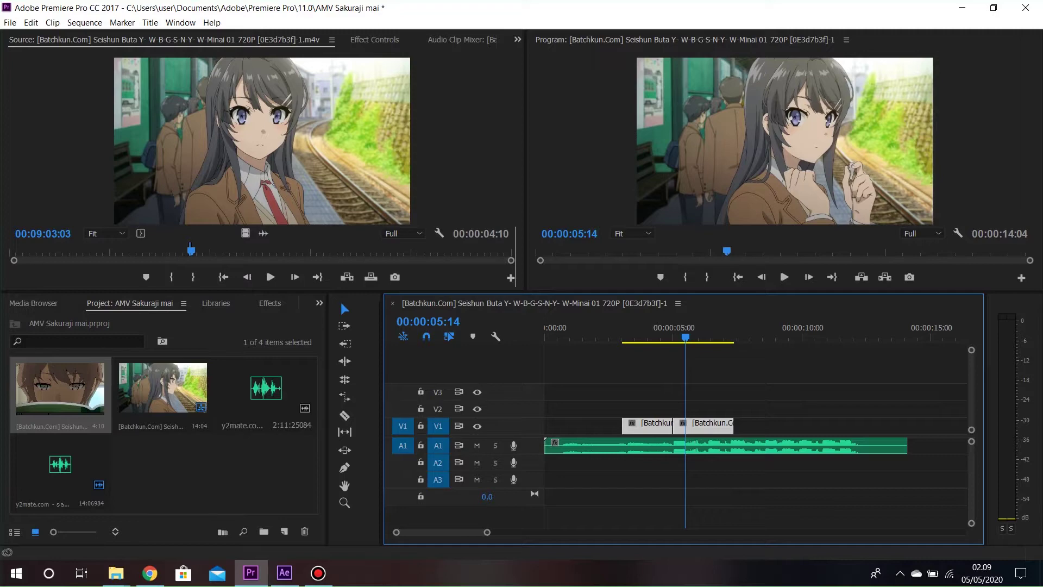
# Step backward and forward through the two clips on track V1 to examine the footage before their cut
pyautogui.press('Left')
pyautogui.press('Left')
pyautogui.press('Left')
pyautogui.press('Left')
pyautogui.press('Left')
pyautogui.press('Left')
pyautogui.press('Left')
pyautogui.press('Left')
pyautogui.press('Left')
pyautogui.press('Left')
pyautogui.press('Left')
pyautogui.press('Left')
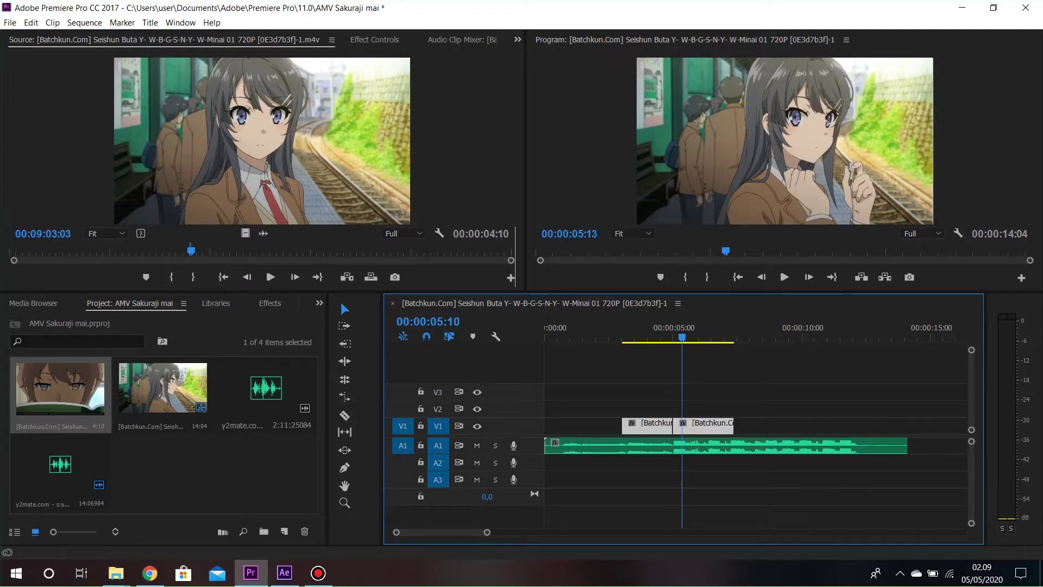
pyautogui.press('Left')
pyautogui.press('Left')
pyautogui.press('Left')
pyautogui.press('Left')
pyautogui.press('Left')
pyautogui.press('Left')
pyautogui.press('Left')
pyautogui.press('Left')
pyautogui.press('Left')
pyautogui.press('Left')
pyautogui.press('Left')
pyautogui.press('Left')
pyautogui.press('Left')
pyautogui.press('Left')
pyautogui.press('Left')
pyautogui.press('Left')
pyautogui.press('Left')
pyautogui.press('Left')
pyautogui.press('Left')
pyautogui.press('Left')
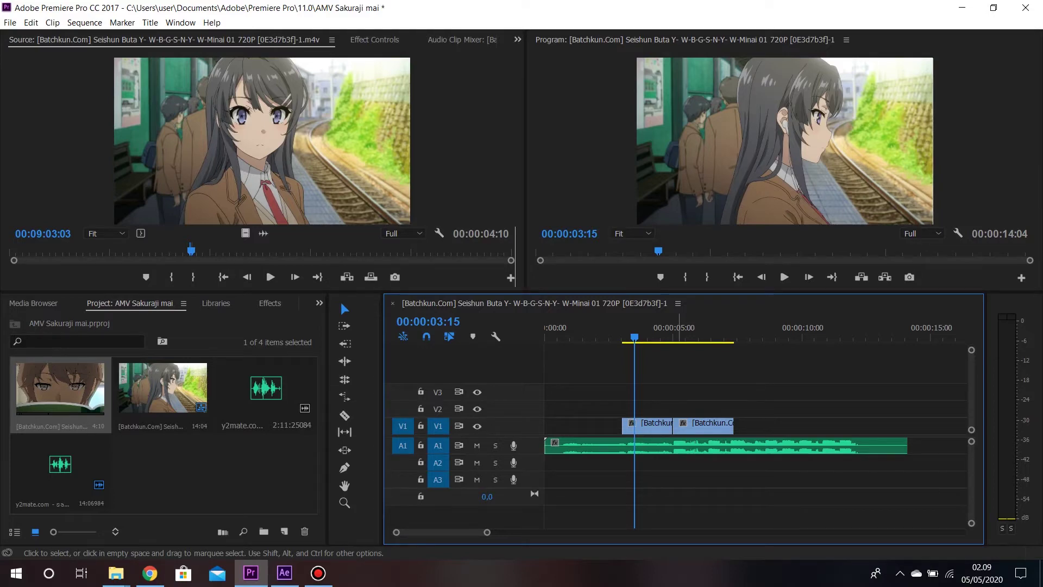
pyautogui.press('Right')
pyautogui.press('Right')
pyautogui.press('Right')
pyautogui.press('Right')
pyautogui.press('Right')
pyautogui.press('Right')
pyautogui.press('Right')
pyautogui.press('Right')
pyautogui.press('Right')
pyautogui.press('Right')
pyautogui.press('Right')
pyautogui.press('Right')
pyautogui.press('Right')
pyautogui.press('Right')
pyautogui.press('Right')
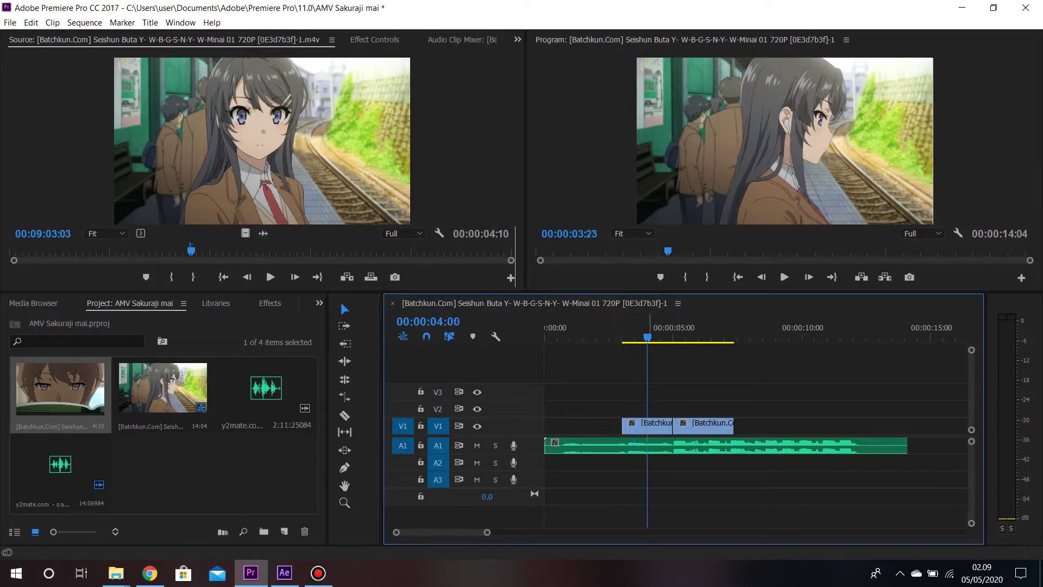
pyautogui.moveTo(649, 335)
pyautogui.mouseDown()
pyautogui.moveTo(621, 335)
pyautogui.moveTo(689, 335)
pyautogui.moveTo(662, 335)
pyautogui.mouseUp()
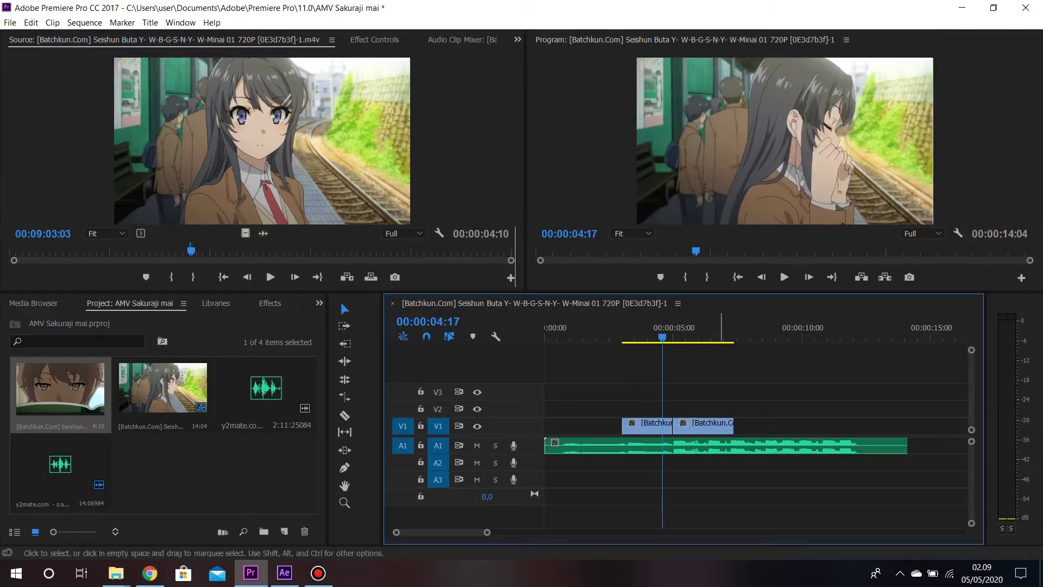
# Replace both video clips on track V1 with a linked After Effects composition
pyautogui.moveTo(713, 378); pyautogui.dragTo(638, 427)
pyautogui.rightClick(663, 426)
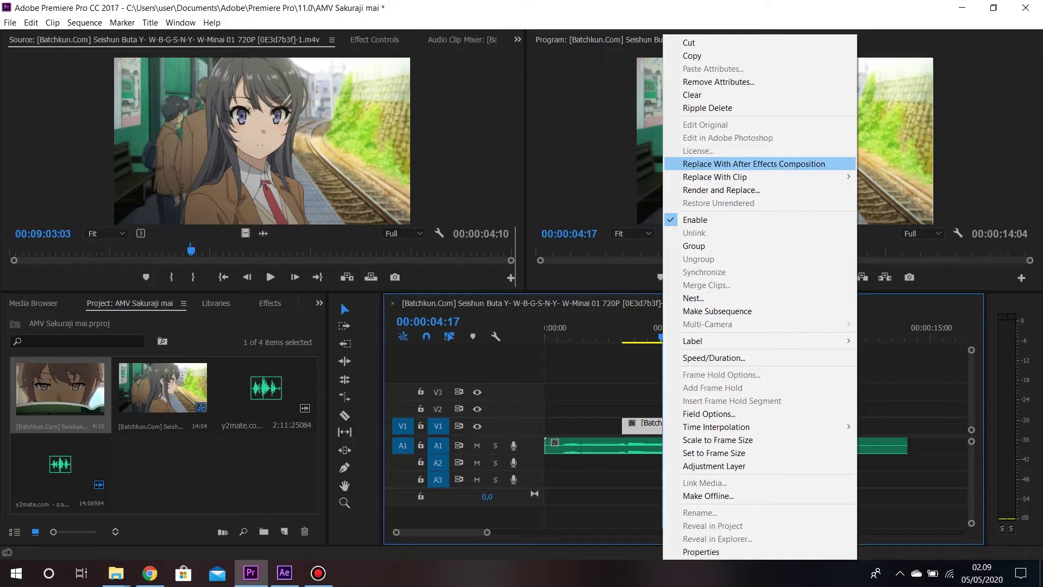
pyautogui.click(754, 163)
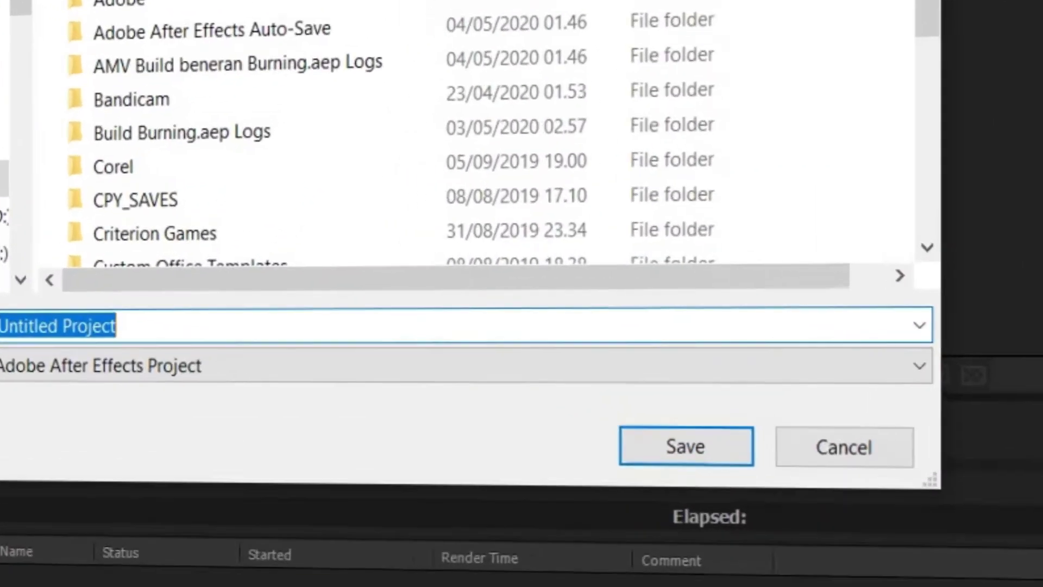
# Save the new After Effects project as "Sakuraji mai" in the Documents folder
pyautogui.press('BackSpace')
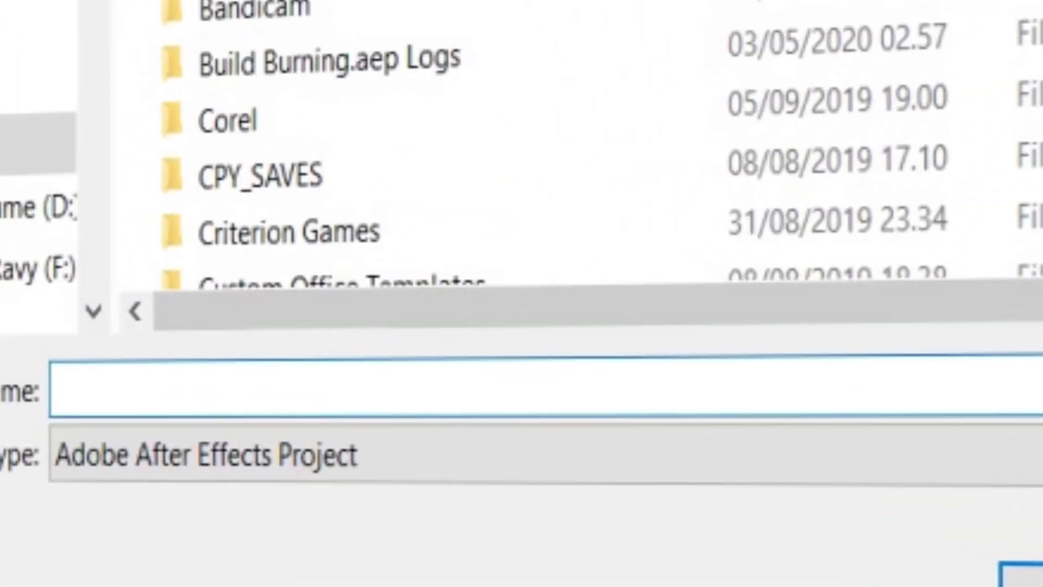
pyautogui.write('Sakur')
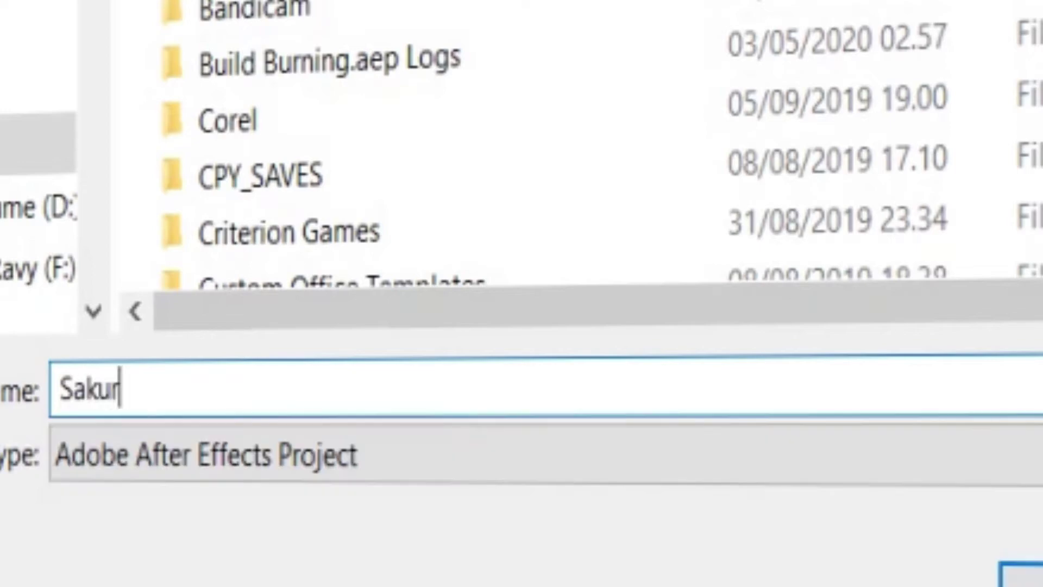
pyautogui.write('aji mai')
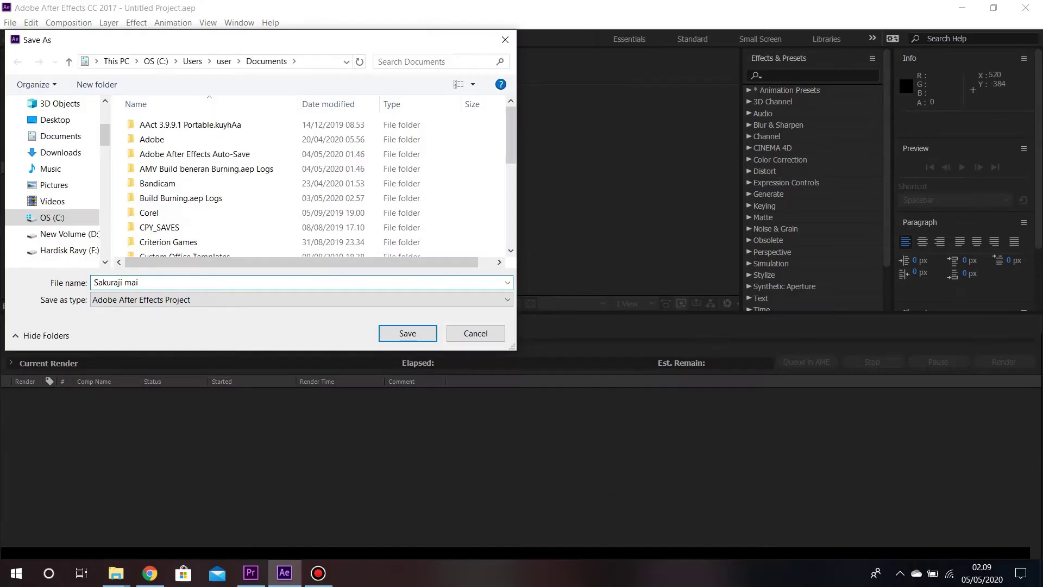
pyautogui.press('Return')
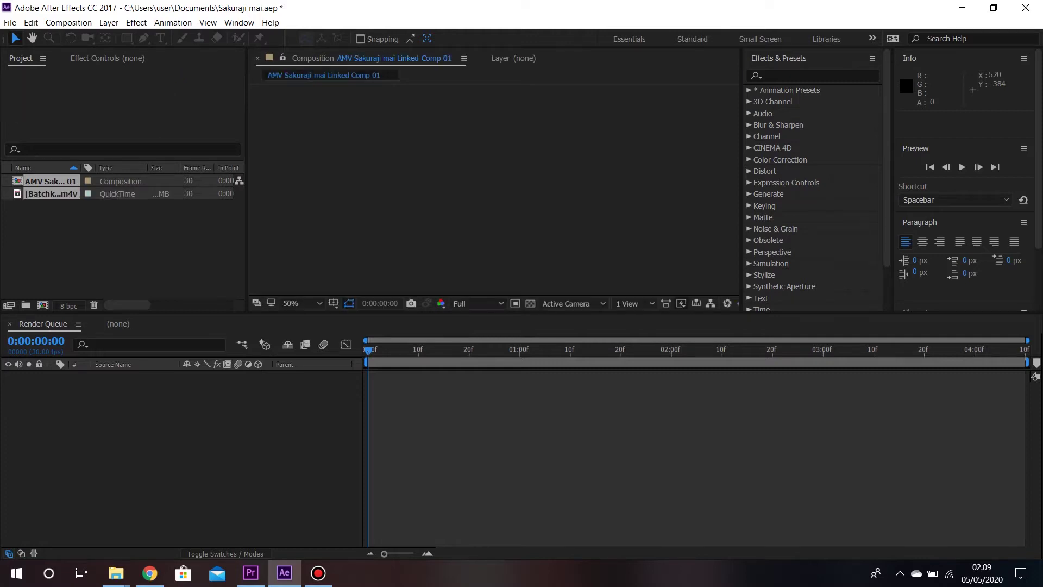
# Preview the composition, split the second clip layer at 0:00:02:11, and undo the split
pyautogui.press('space')
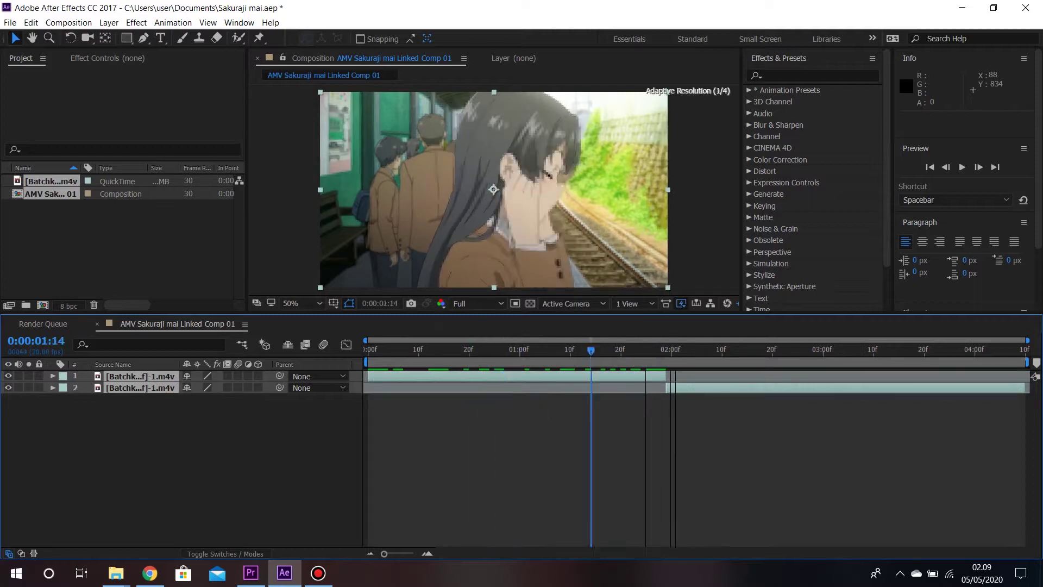
pyautogui.click(750, 445)
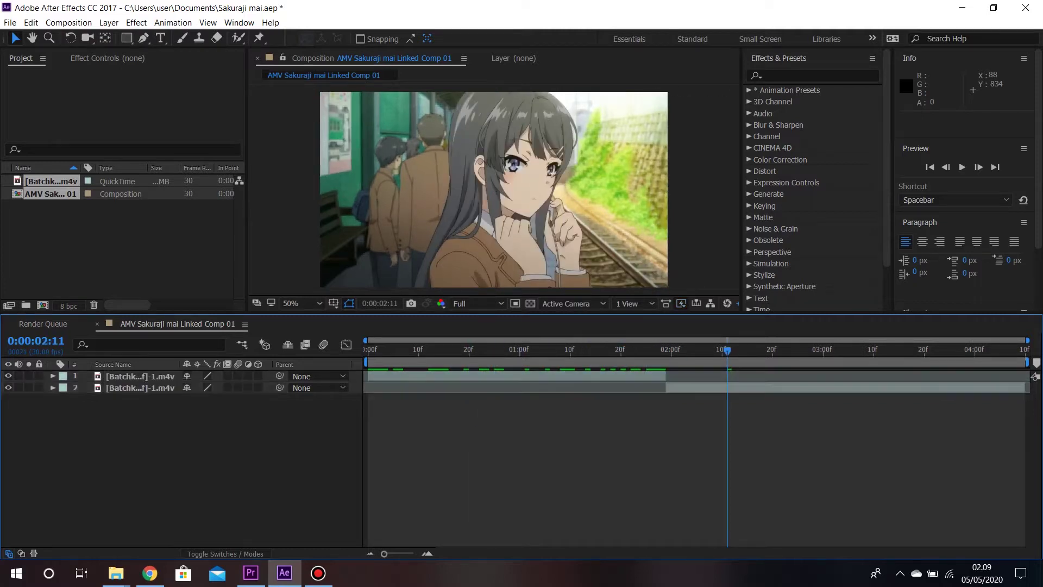
pyautogui.click(761, 388)
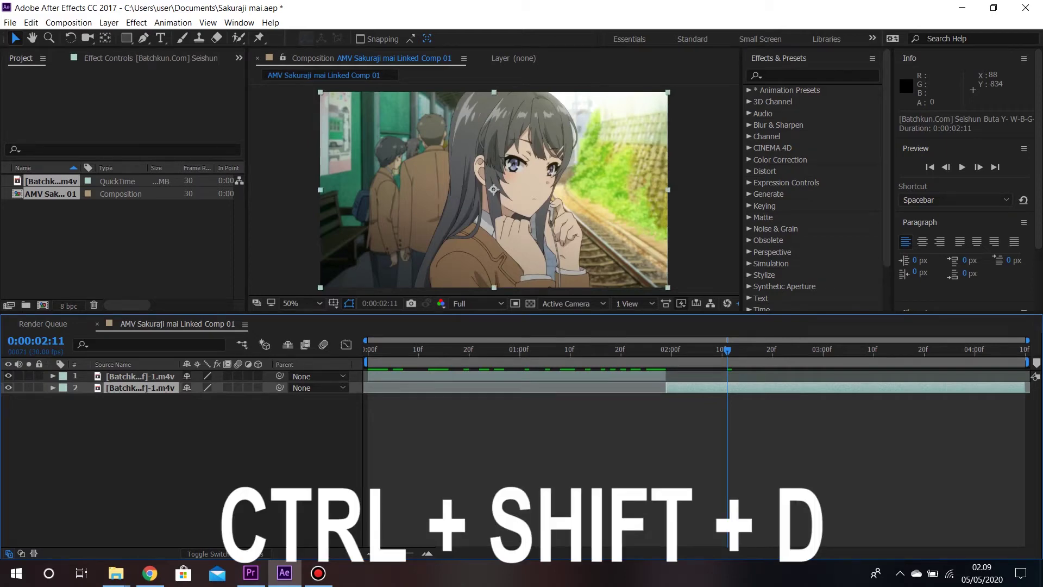
pyautogui.hotkey('ctrl', 'shift', 'd')
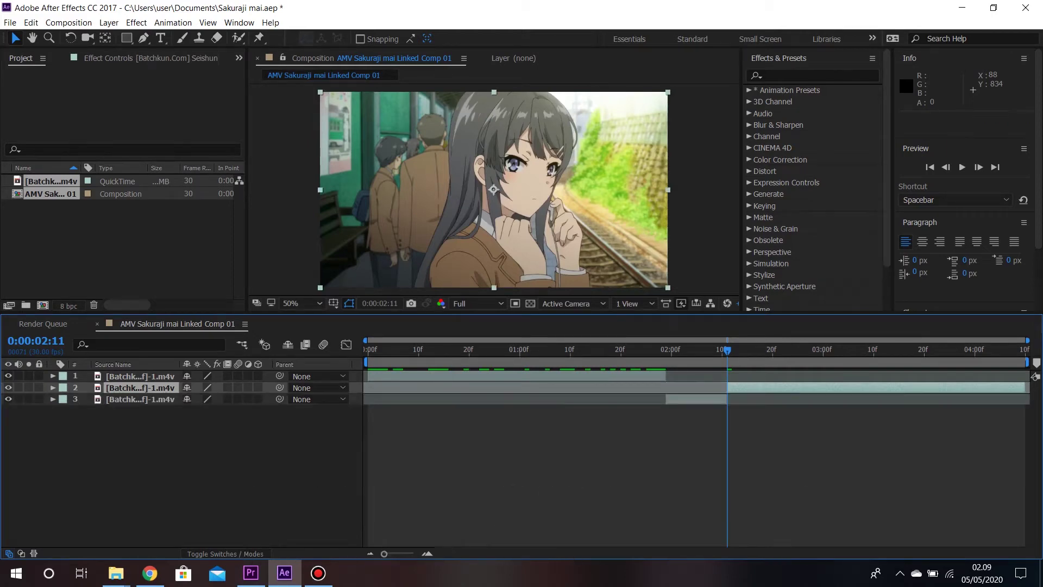
pyautogui.hotkey('ctrl', 'z')
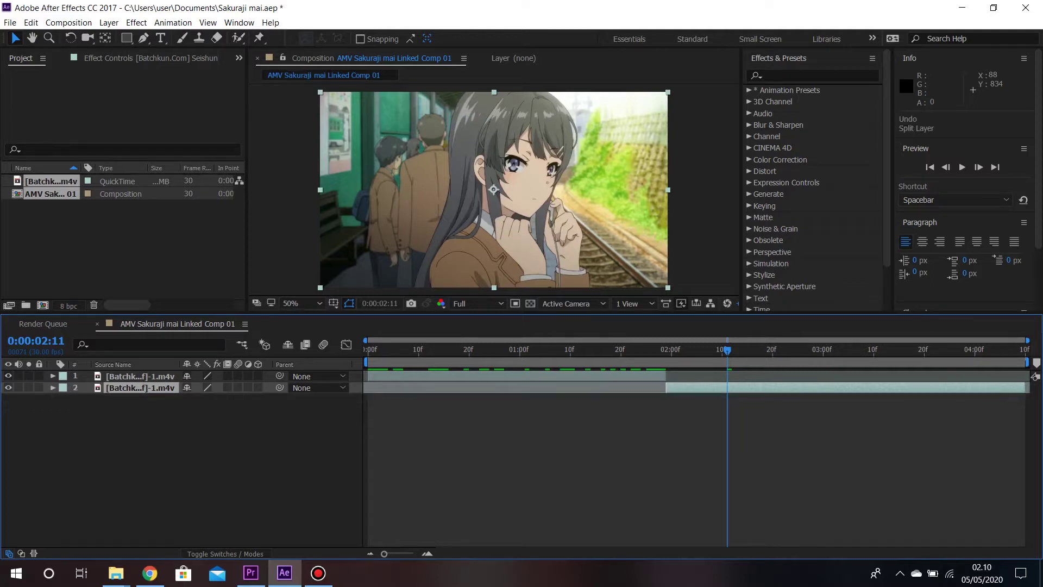
# Return to the start of the composition and apply the Motion Tile effect to both clip layers
pyautogui.moveTo(727, 350); pyautogui.dragTo(368, 350)
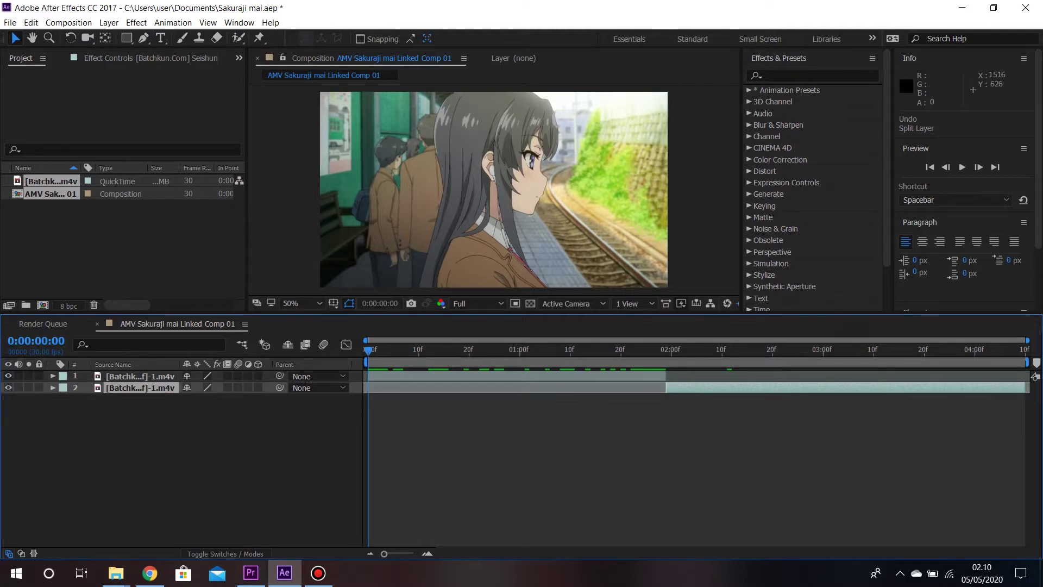
pyautogui.click(804, 75)
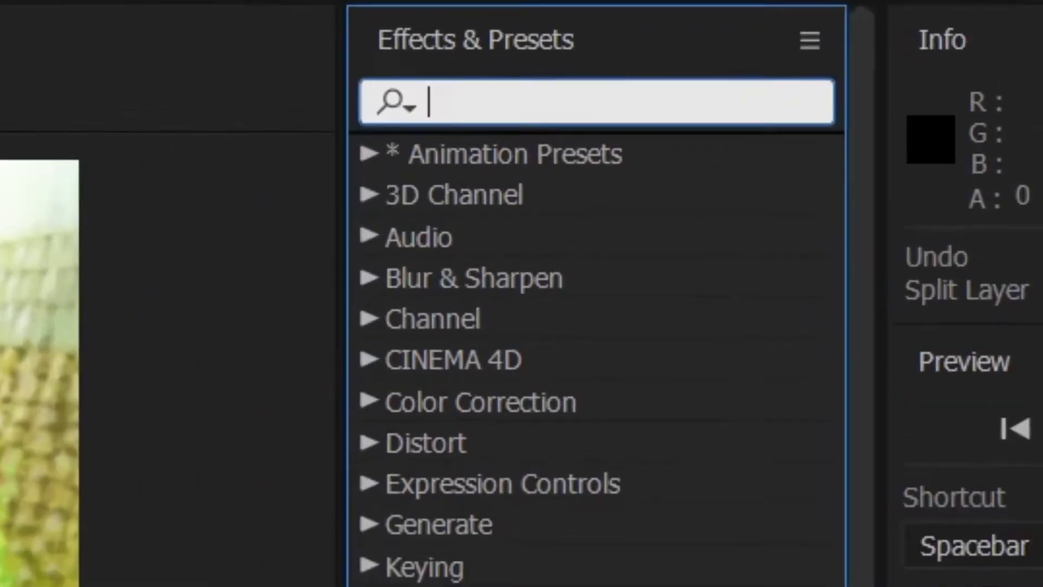
pyautogui.write('motion tile')
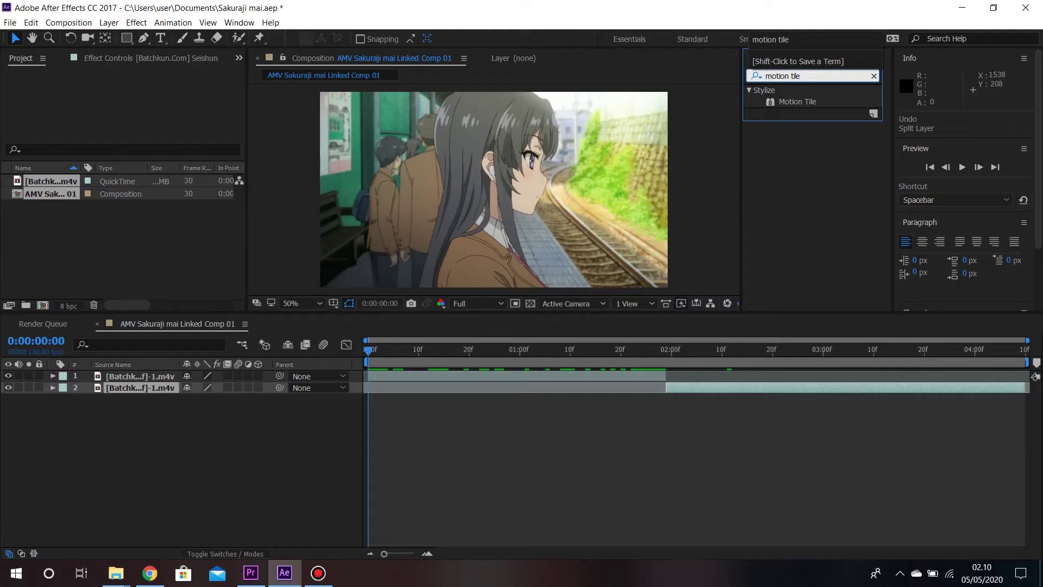
pyautogui.click(465, 223)
pyautogui.moveTo(798, 102); pyautogui.dragTo(475, 376)
pyautogui.moveTo(797, 102); pyautogui.dragTo(747, 388)
pyautogui.click(619, 376)
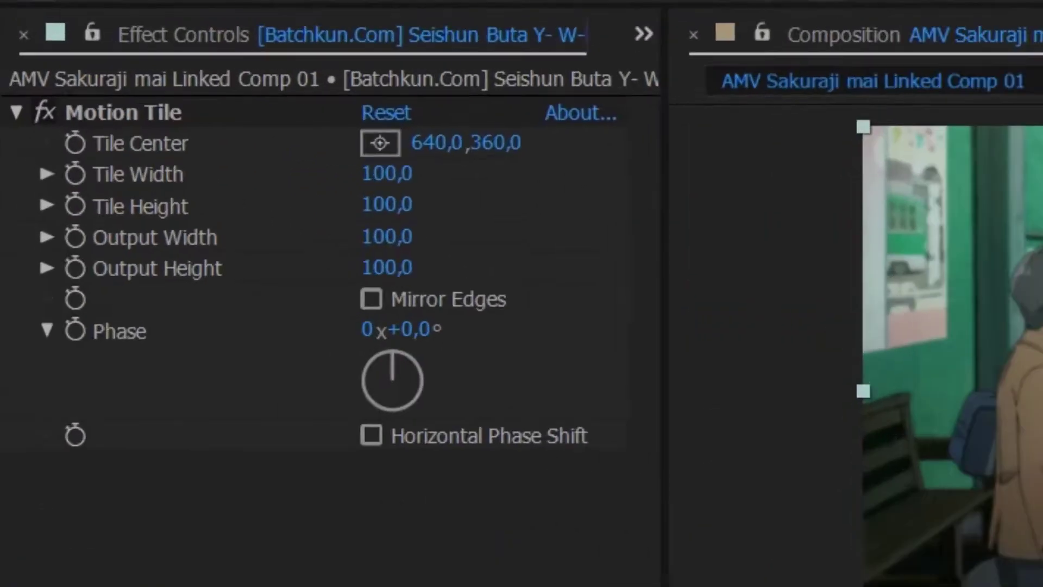
# Set the first layer's Motion Tile Output Width and Output Height to 300 and enable Mirror Edges
pyautogui.click(144, 132)
pyautogui.press('BackSpace')
pyautogui.write('300')
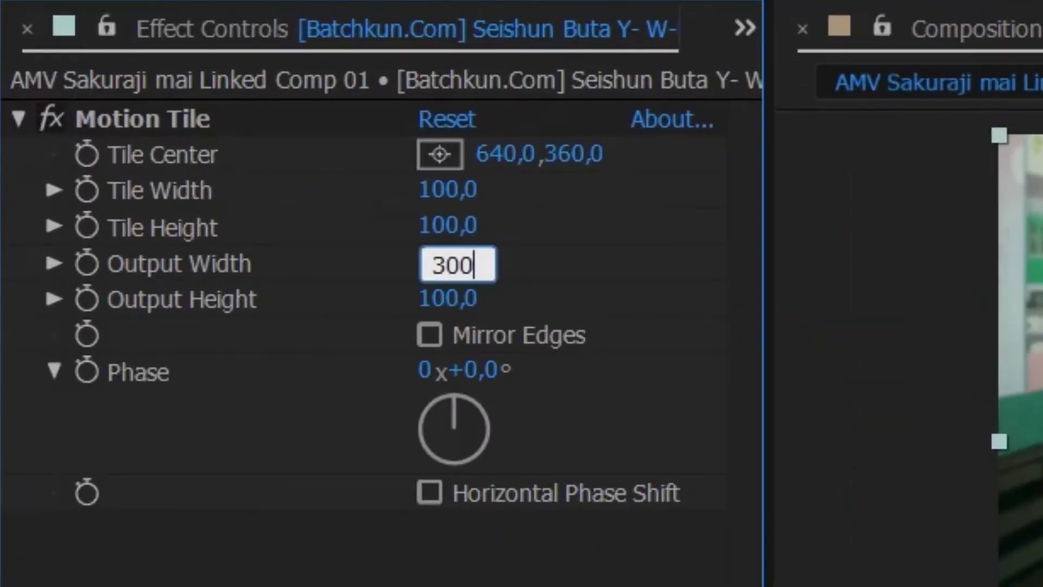
pyautogui.press('Return')
pyautogui.click(447, 298)
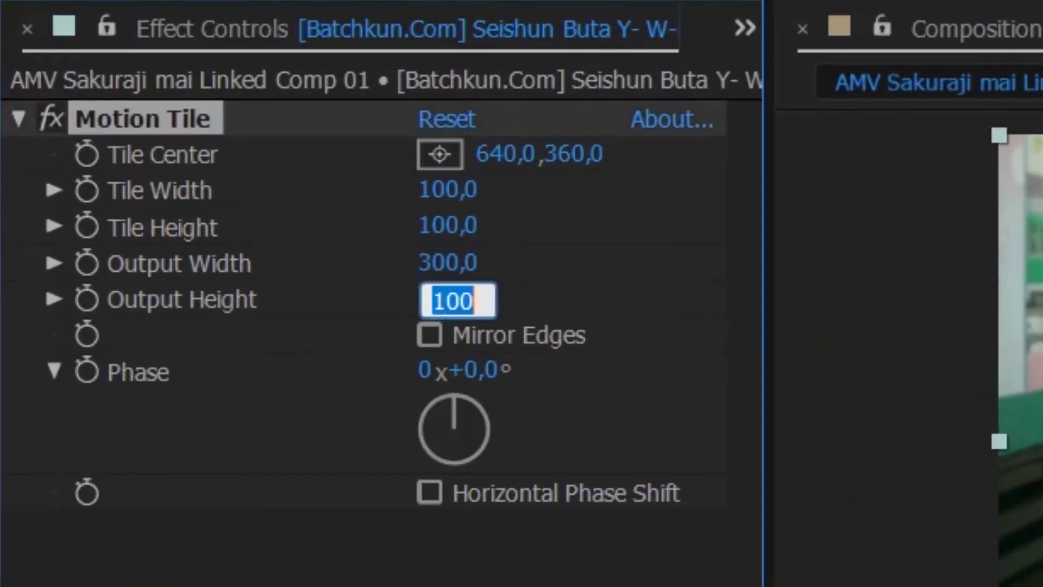
pyautogui.write('300')
pyautogui.press('Return')
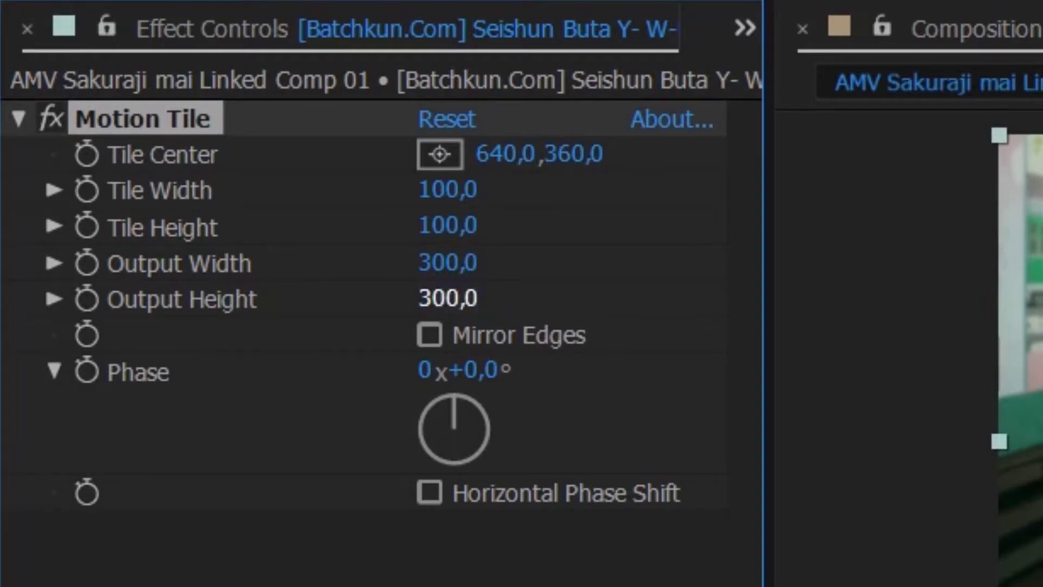
pyautogui.click(429, 335)
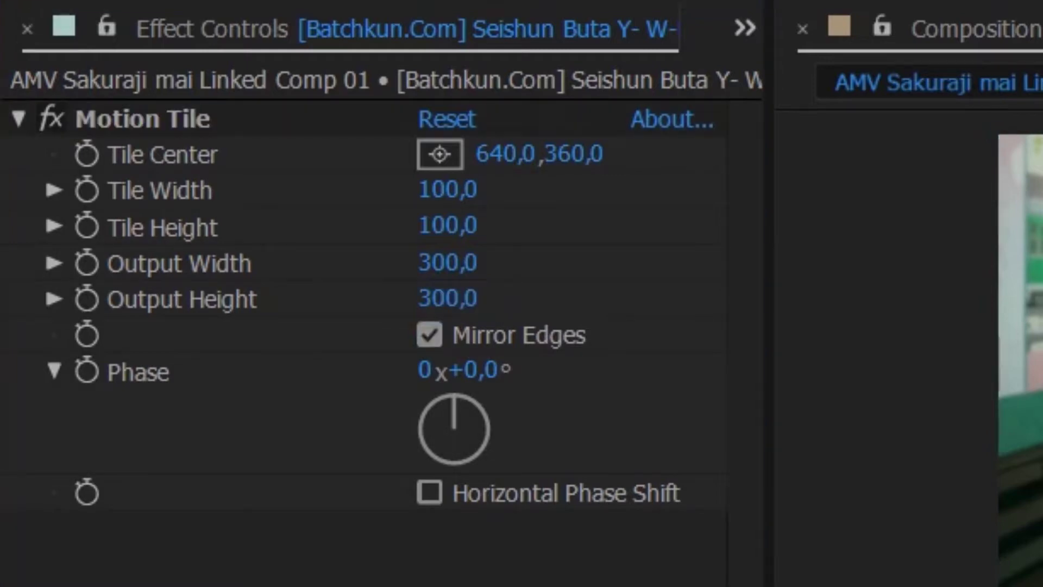
# Set the Motion Tile Output Width and Output Height to 300 on the second layer
pyautogui.hotkey('ctrl', 'z')
pyautogui.hotkey('ctrl', 'z')
pyautogui.hotkey('ctrl', 'z')
pyautogui.click(452, 262)
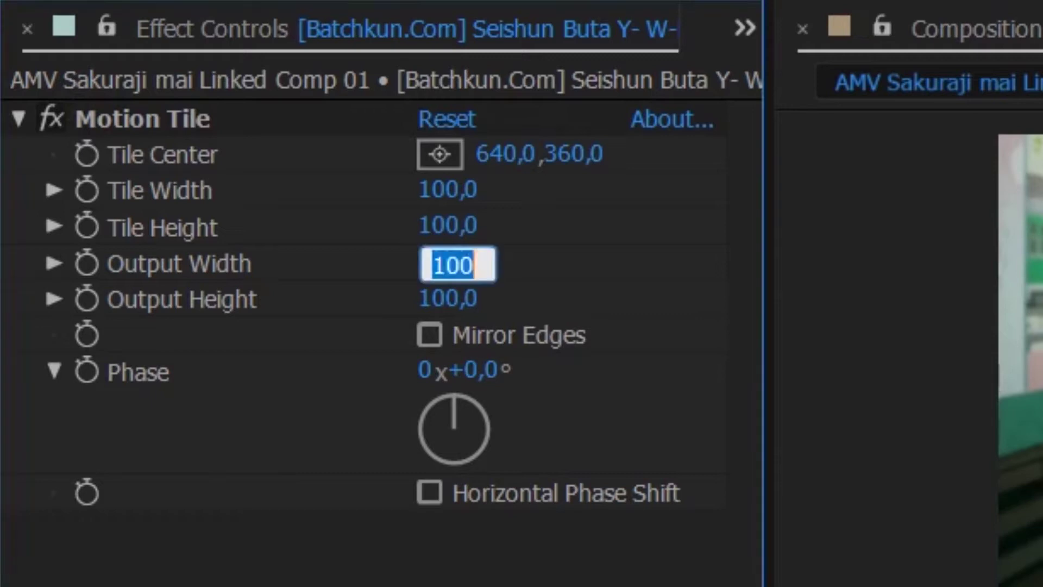
pyautogui.write('300')
pyautogui.press('Return')
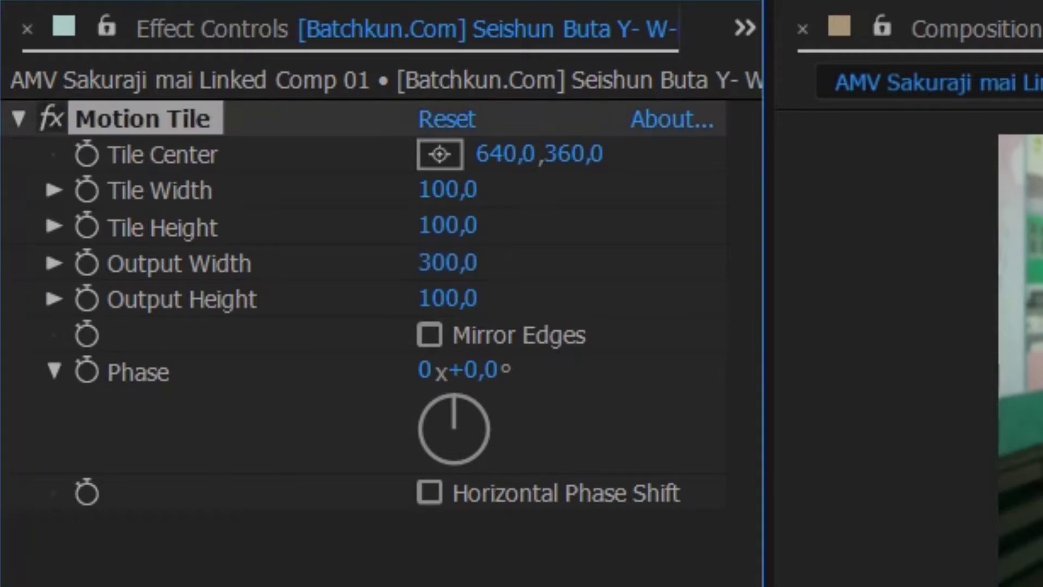
pyautogui.click(448, 298)
pyautogui.press('BackSpace')
pyautogui.write('300')
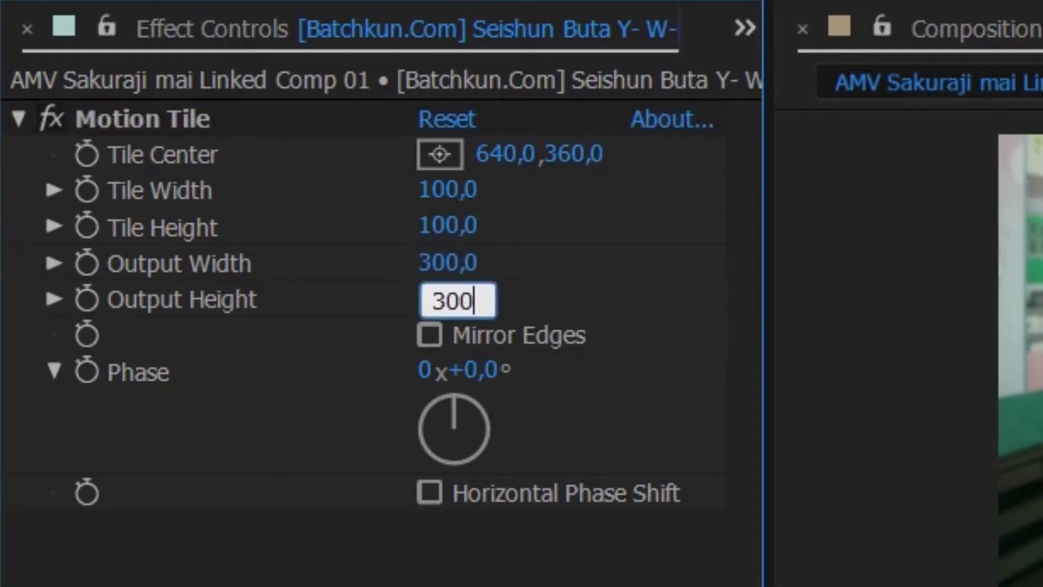
pyautogui.press('Return')
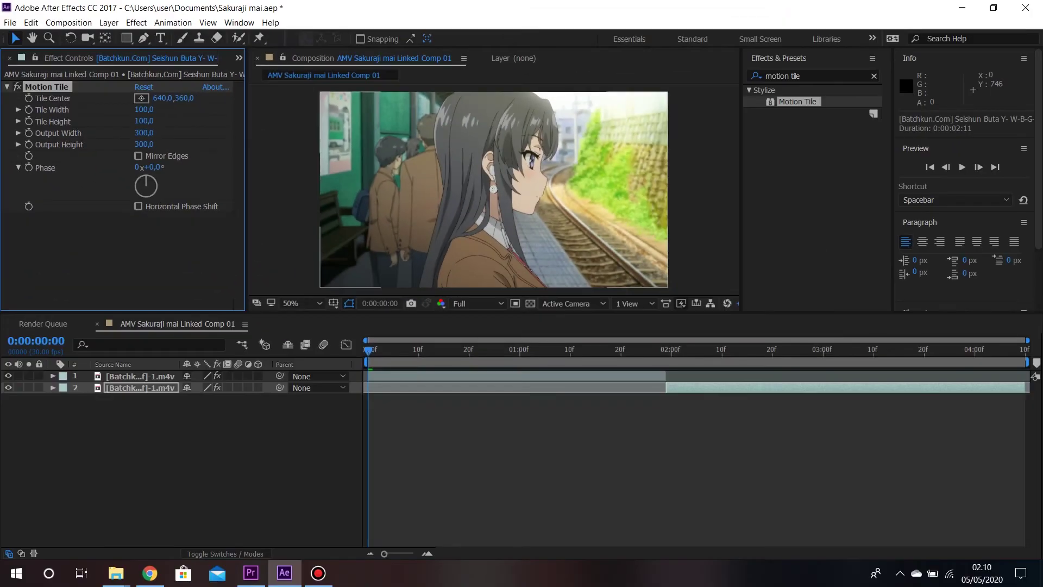
# Add Scale keyframes to the first layer at 0:00:00:00 and at its end, 0:00:01:29
pyautogui.click(413, 376)
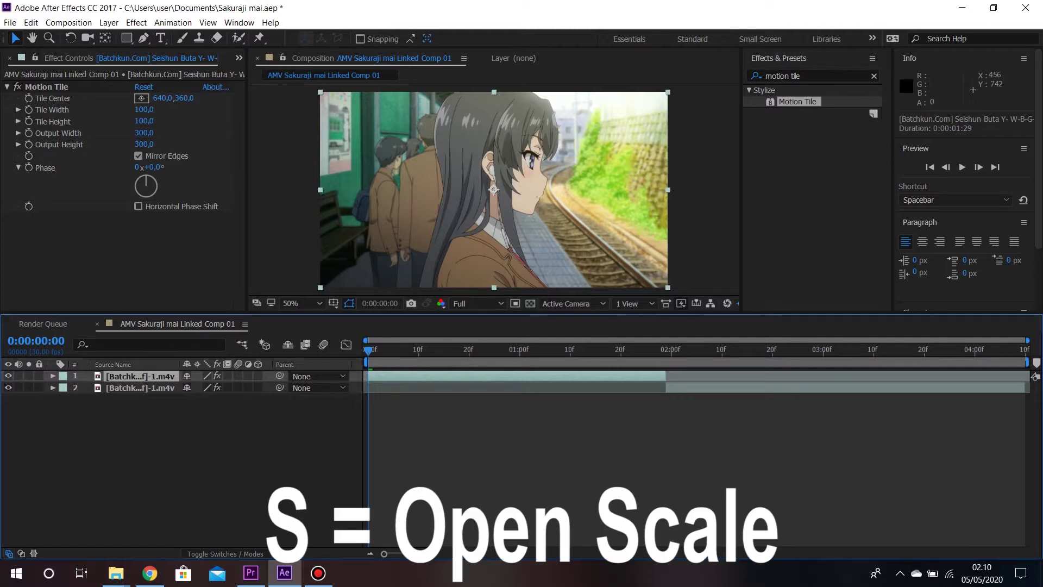
pyautogui.press('s')
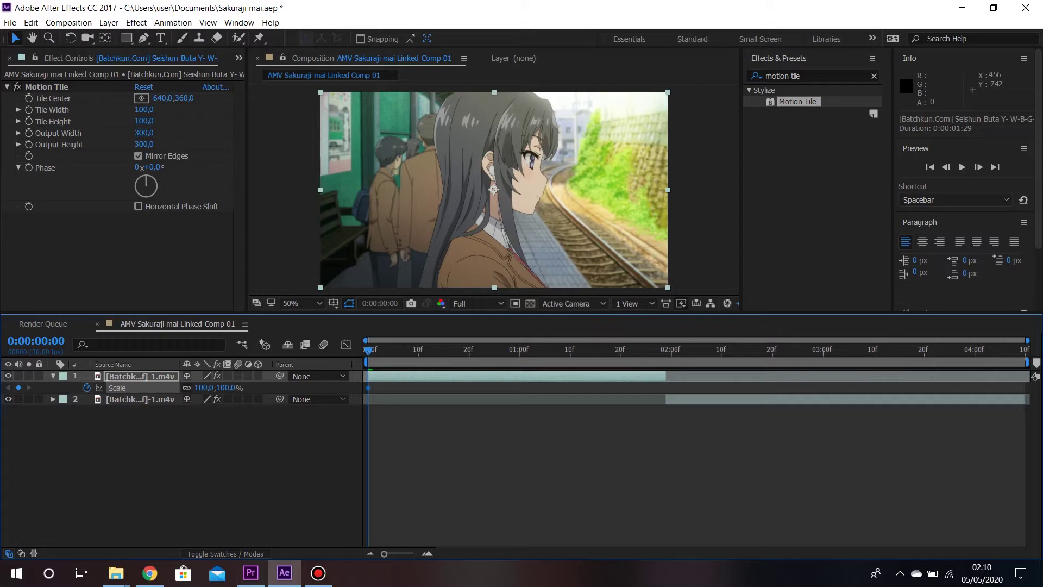
pyautogui.press('space')
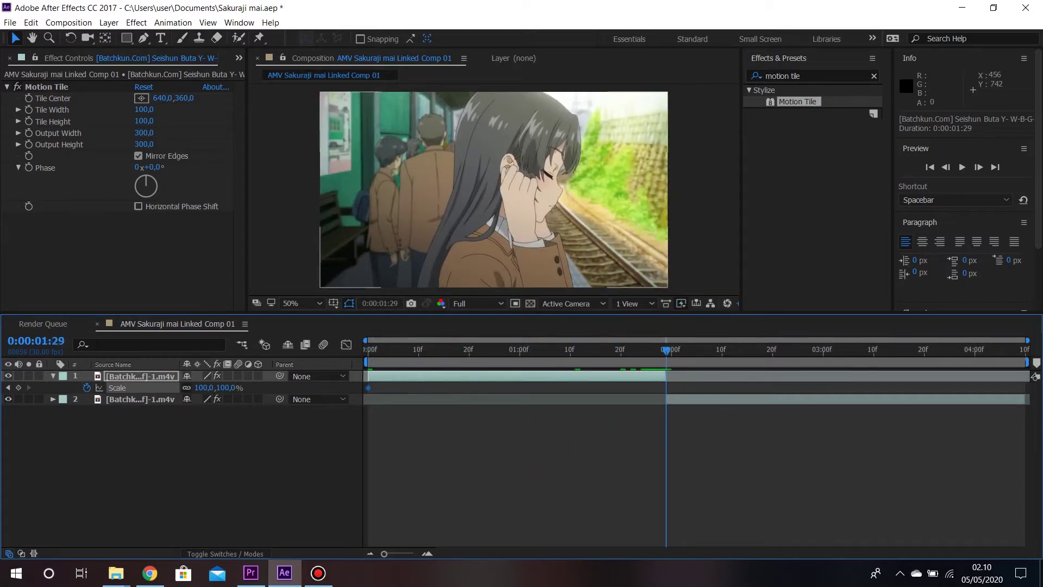
pyautogui.click(19, 387)
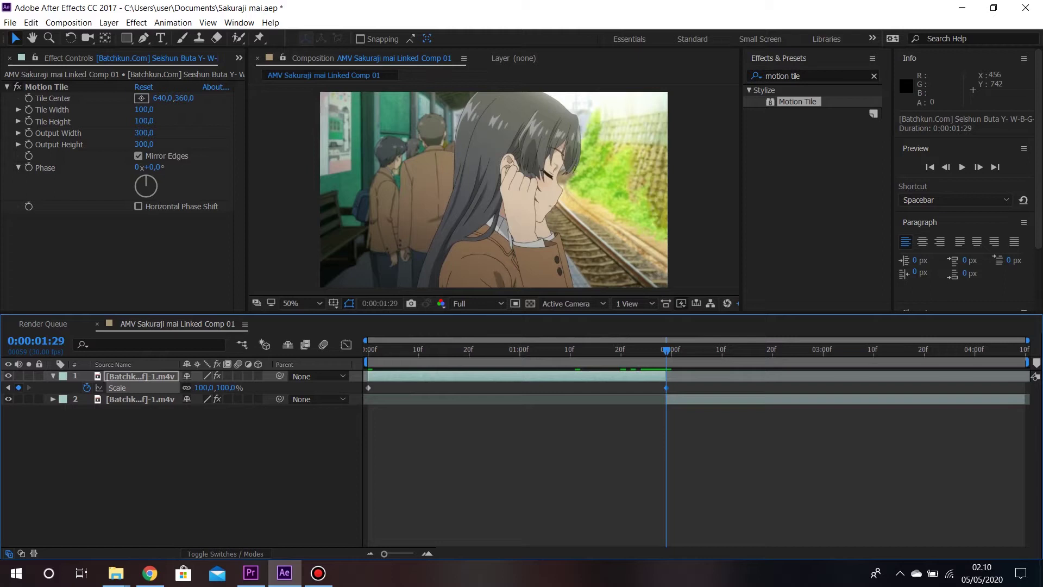
# Set the first layer's Scale keyframe at 0:00:01:29 to 50% and preview the animation
pyautogui.click(665, 388)
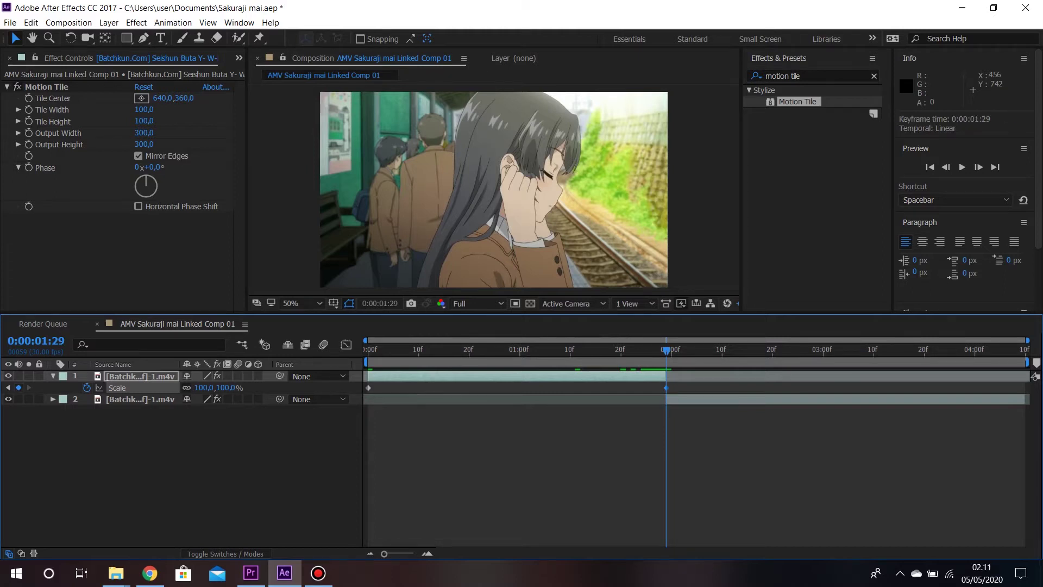
pyautogui.doubleClick(666, 388)
pyautogui.write('50')
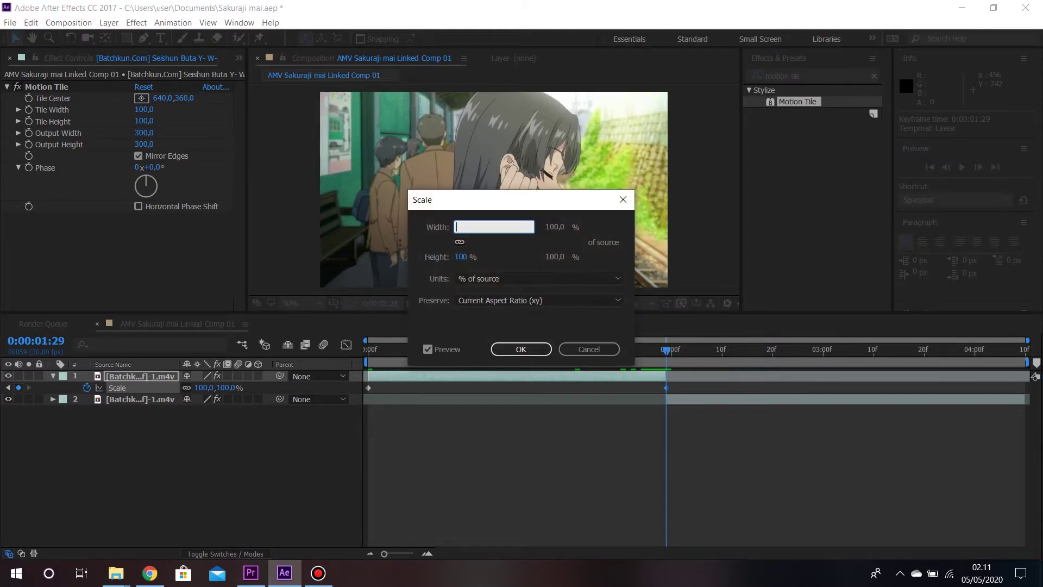
pyautogui.press('Return')
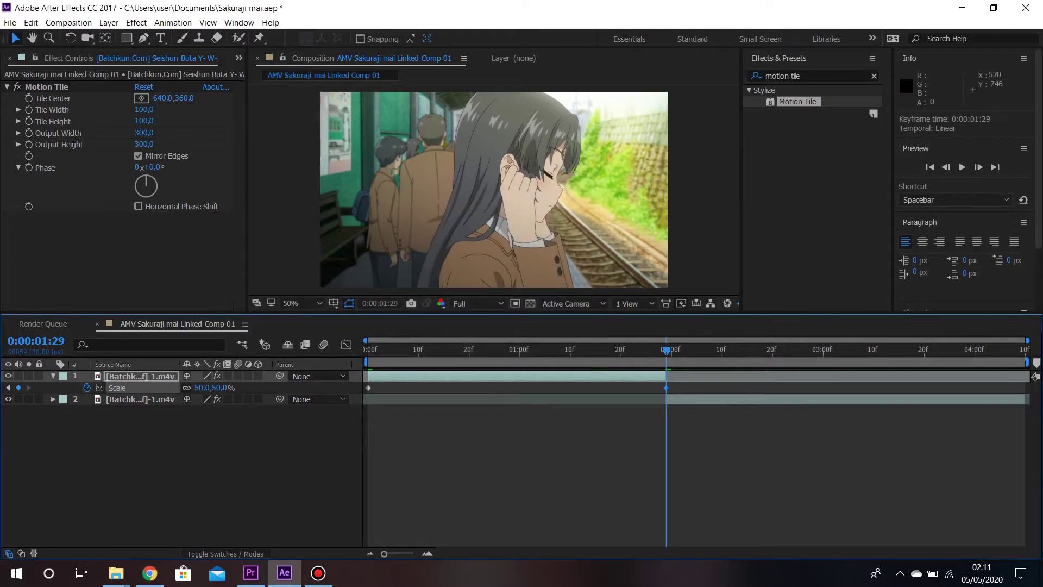
pyautogui.press('space')
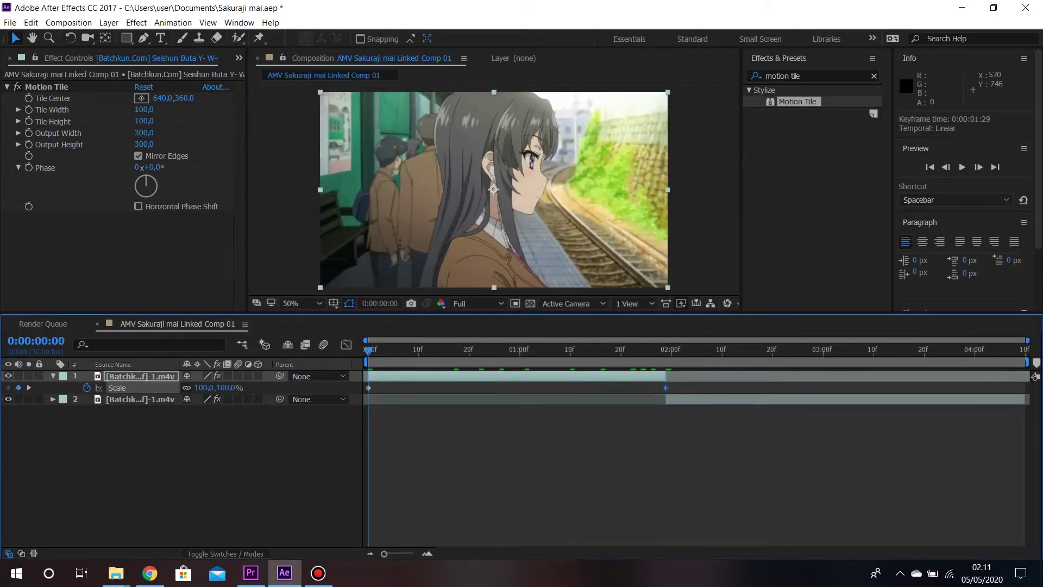
# Move the first layer's 100% Scale keyframe from the start of the clip to 0:00:01:12 and preview the animation
pyautogui.click(368, 388)
pyautogui.press('space')
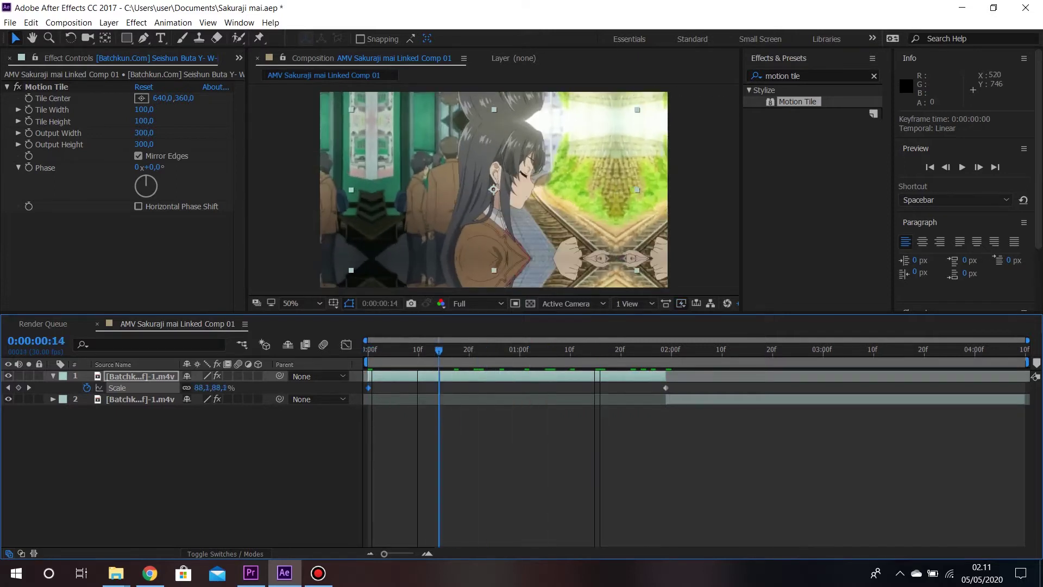
pyautogui.press('space')
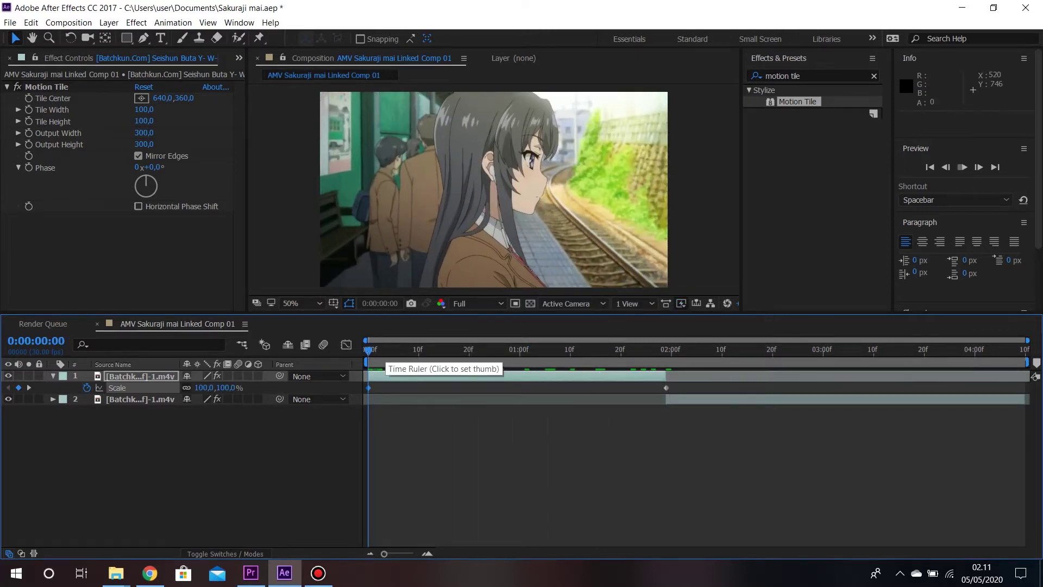
pyautogui.press('space')
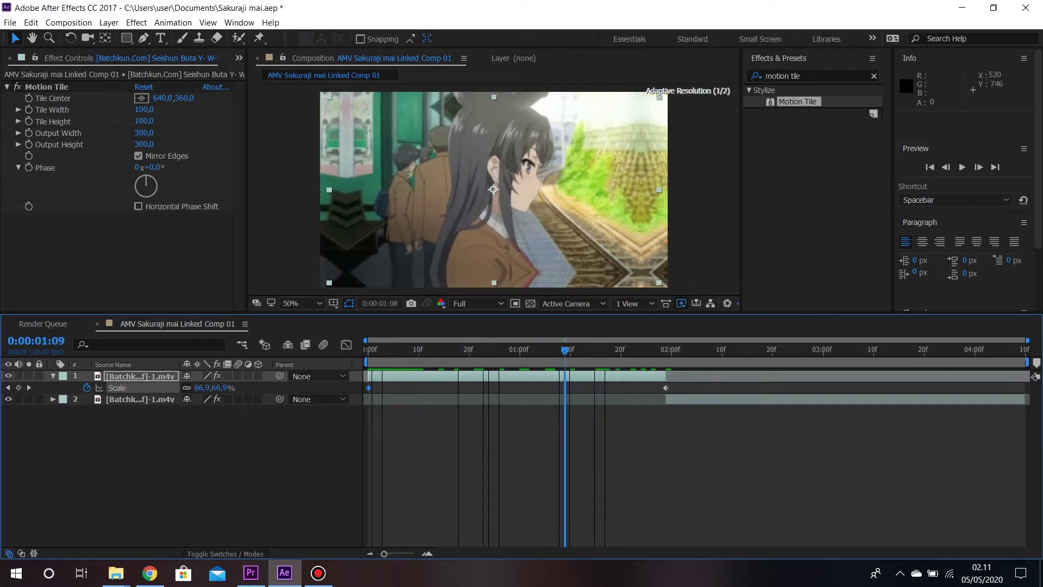
pyautogui.press('space')
pyautogui.moveTo(369, 388); pyautogui.dragTo(596, 387)
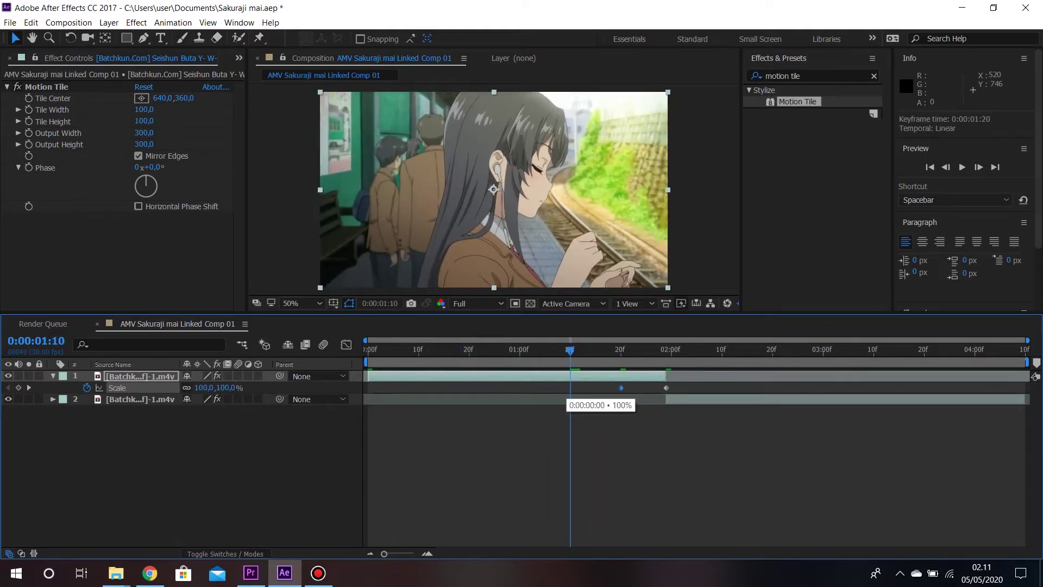
pyautogui.press('space')
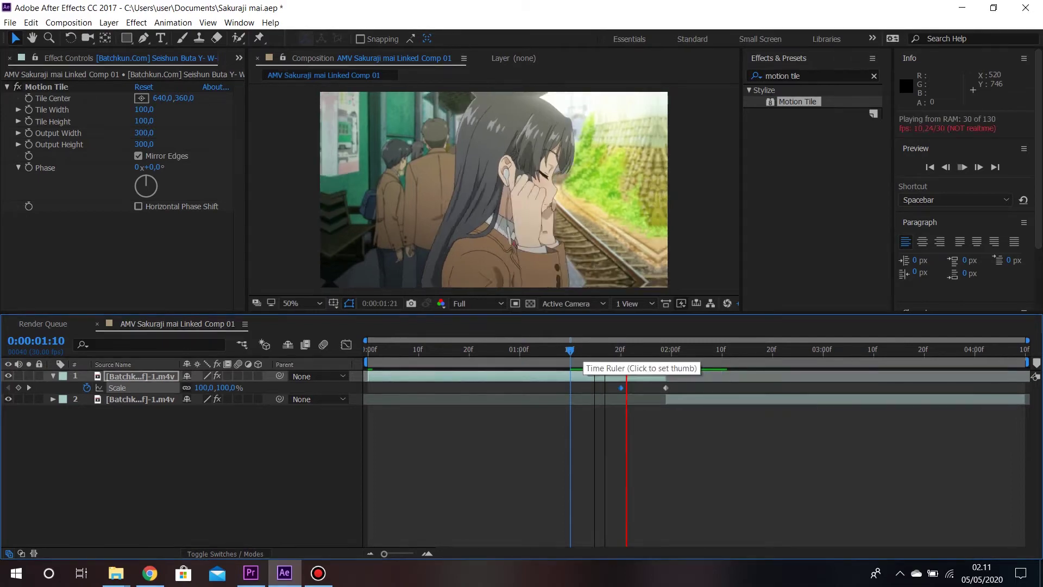
pyautogui.moveTo(572, 351)
pyautogui.mouseDown()
pyautogui.moveTo(606, 350)
pyautogui.moveTo(581, 351)
pyautogui.mouseUp()
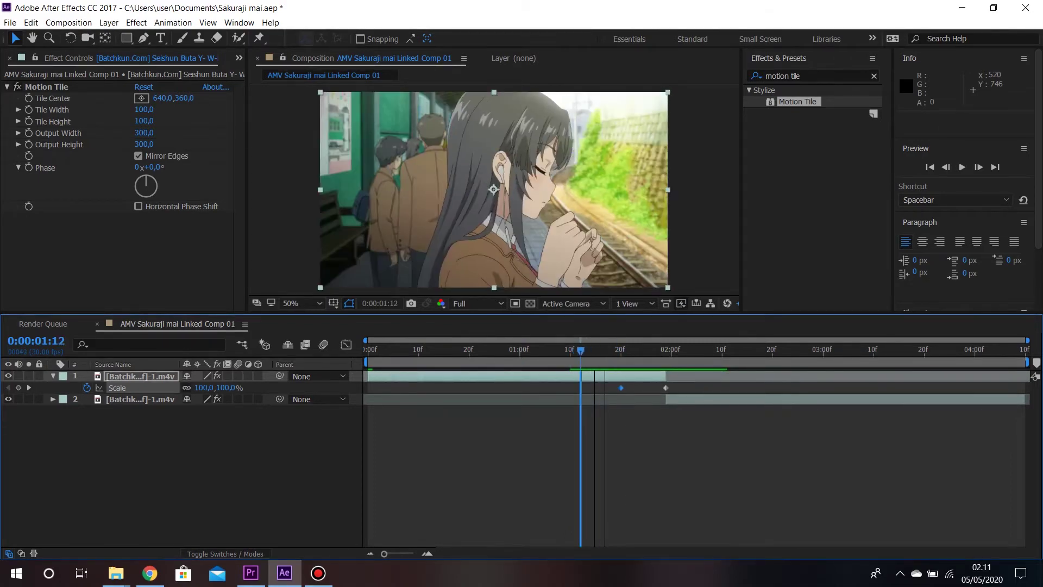
pyautogui.moveTo(621, 387); pyautogui.dragTo(581, 388)
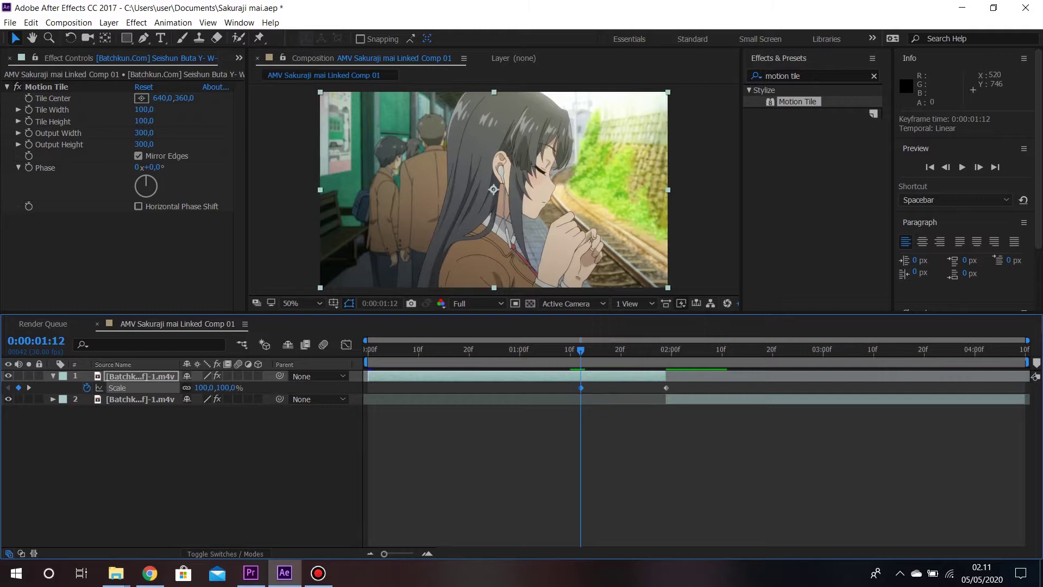
pyautogui.press('space')
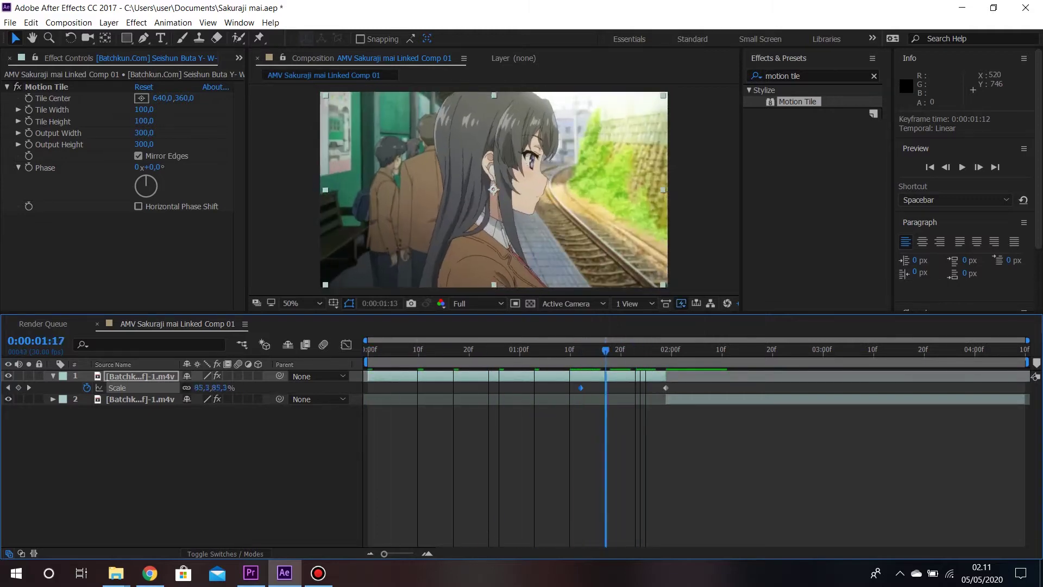
# Apply Easy Ease to both of the first layer's Scale keyframes
pyautogui.moveTo(631, 350); pyautogui.dragTo(671, 350)
pyautogui.press('pageup')
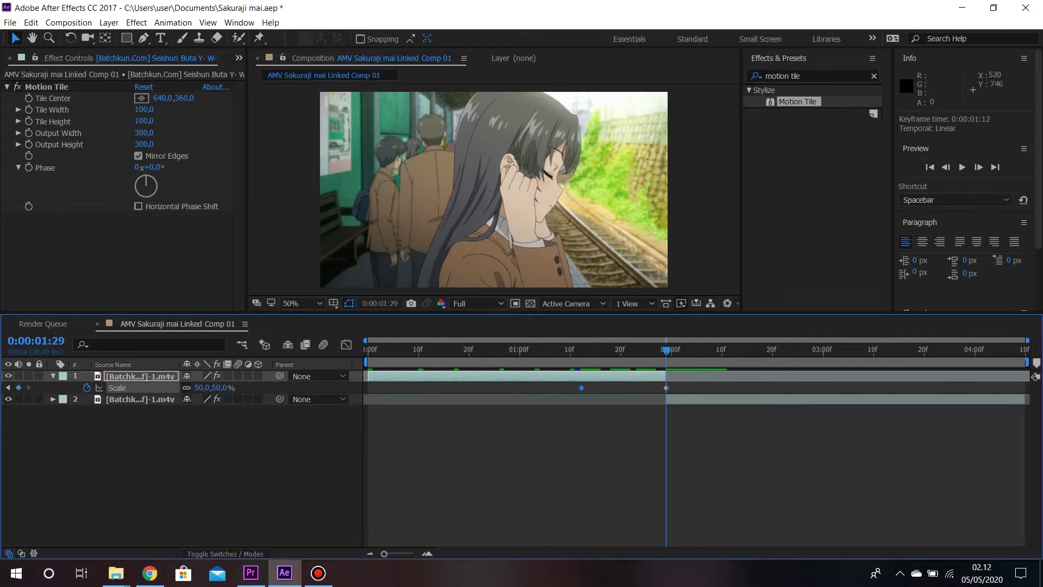
pyautogui.press('F2')
pyautogui.moveTo(691, 384); pyautogui.dragTo(576, 391)
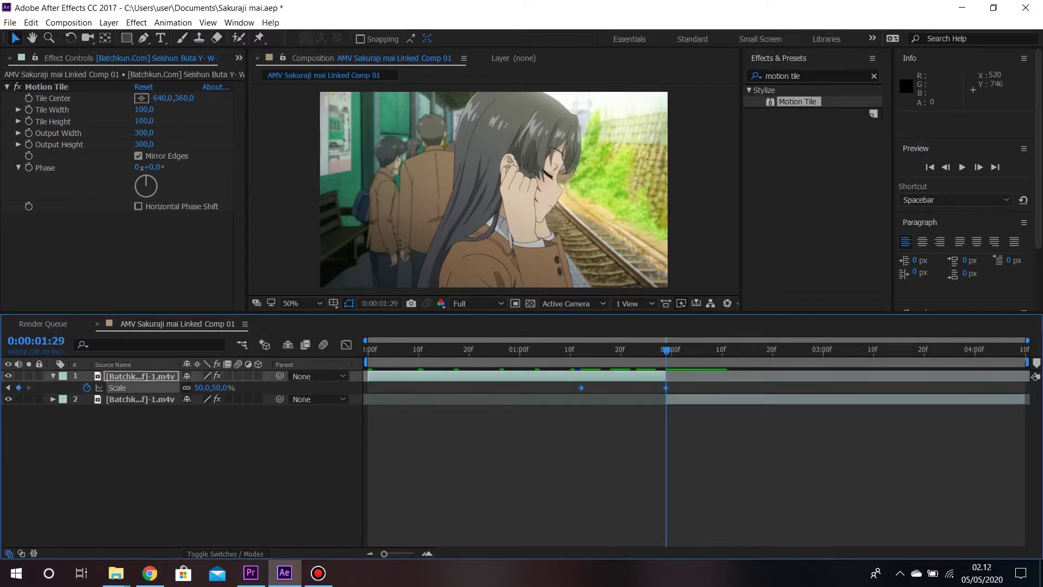
pyautogui.press('F9')
pyautogui.hotkey('ctrl', 'shift', 'a')
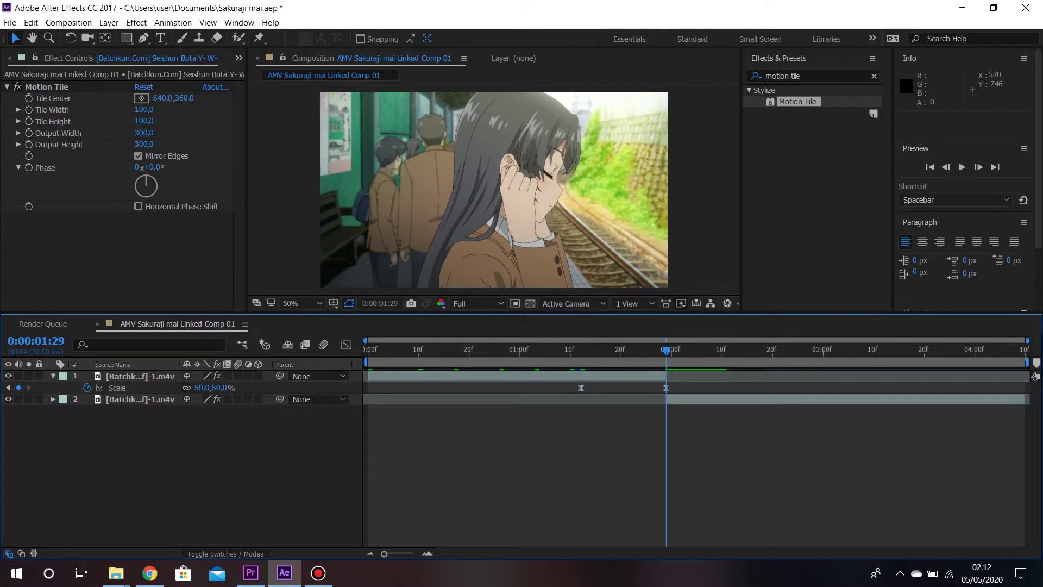
# Add Position keyframes to the second layer at 0:00:01:29 and 0:00:02:03
pyautogui.click(701, 400)
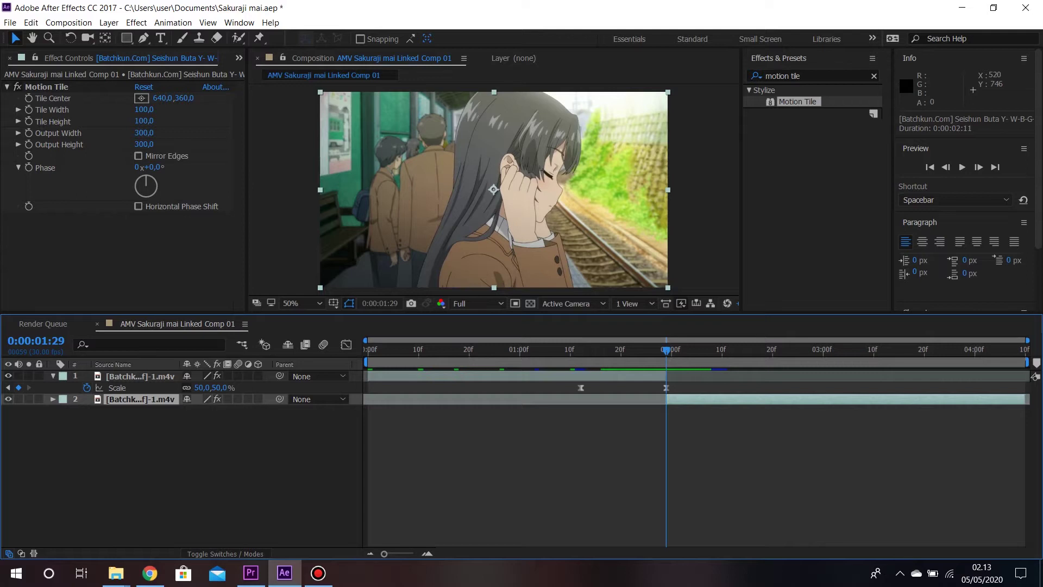
pyautogui.press('p')
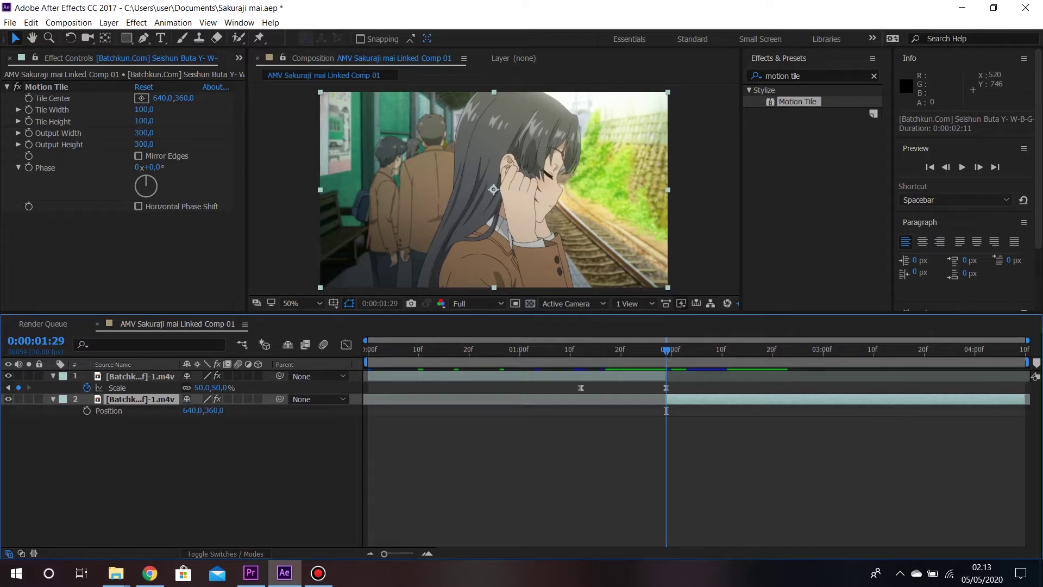
pyautogui.hotkey('alt', 'shift', 'p')
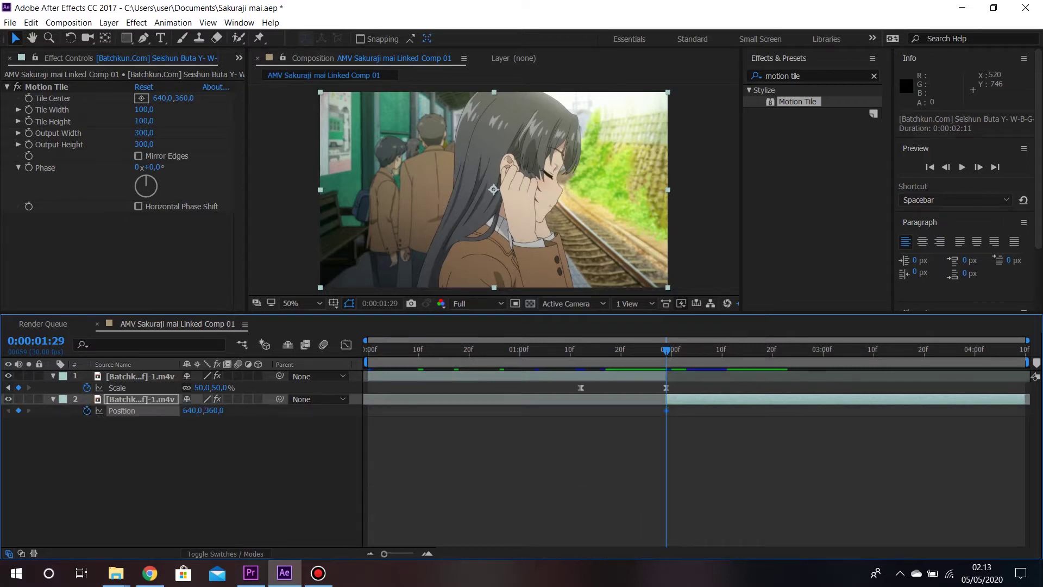
pyautogui.press('pagedown')
pyautogui.press('pagedown')
pyautogui.press('pagedown')
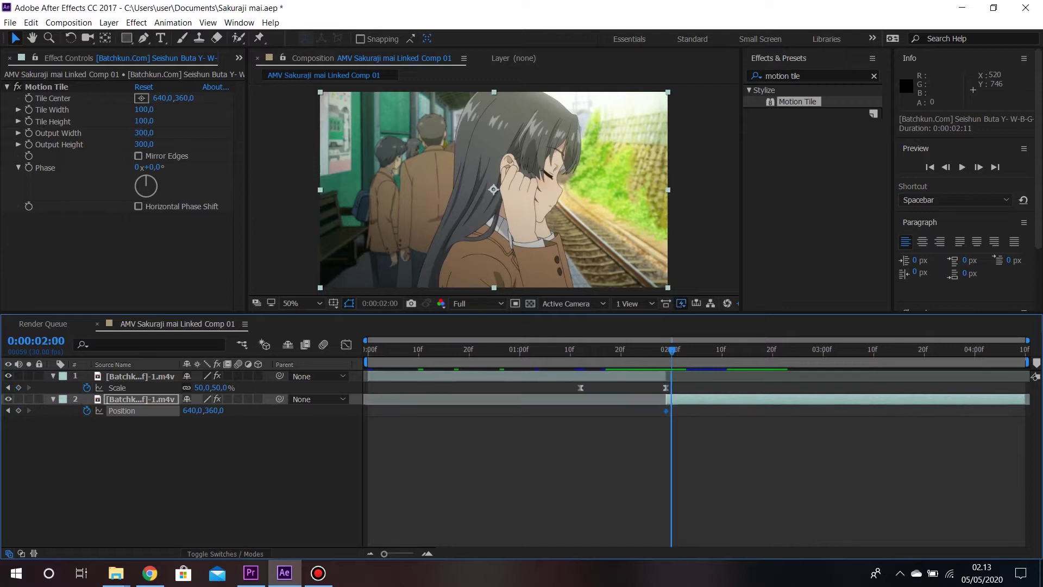
pyautogui.press('pagedown')
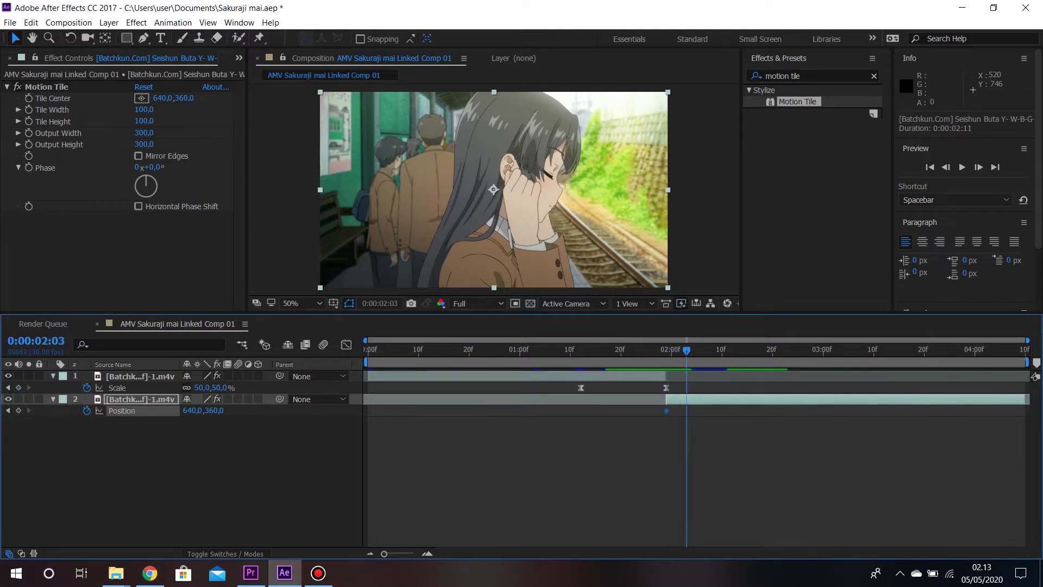
pyautogui.hotkey('alt', 'shift', 'p')
# Preview the second clip and add a third Position keyframe on its layer, placed at 0:00:02:19
pyautogui.press('space')
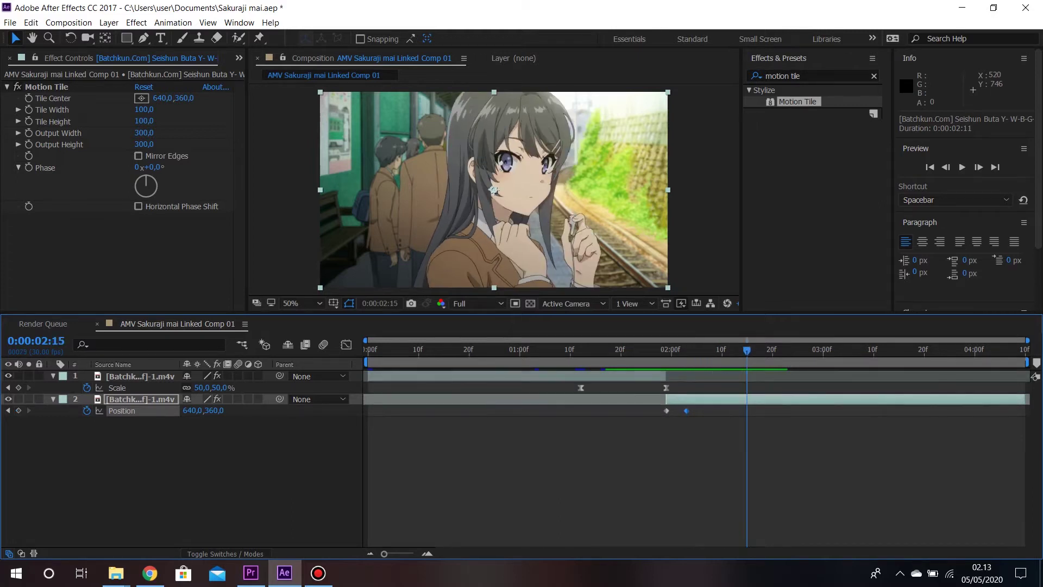
pyautogui.press('space')
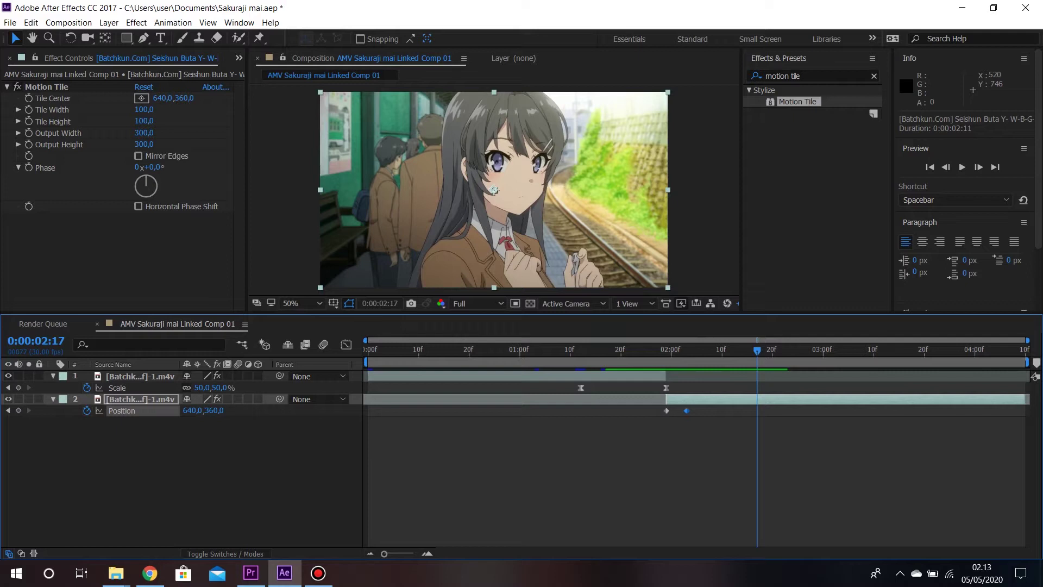
pyautogui.press('space')
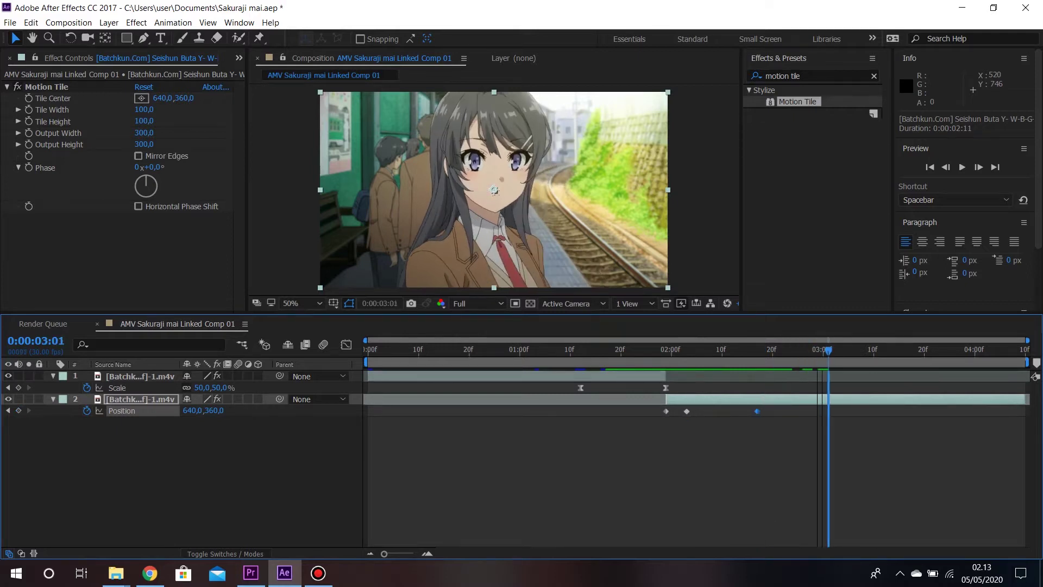
pyautogui.press('space')
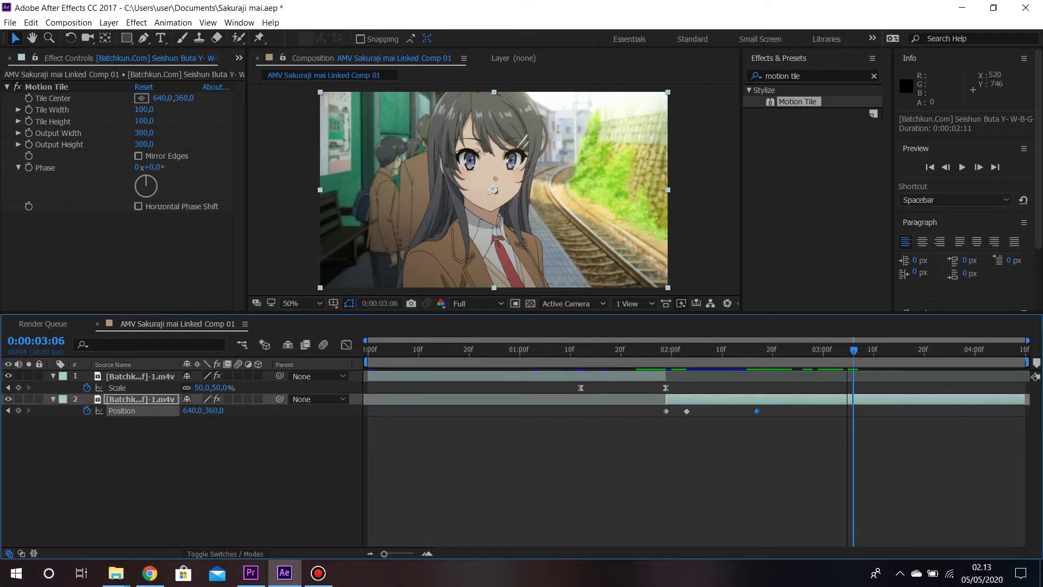
pyautogui.press('space')
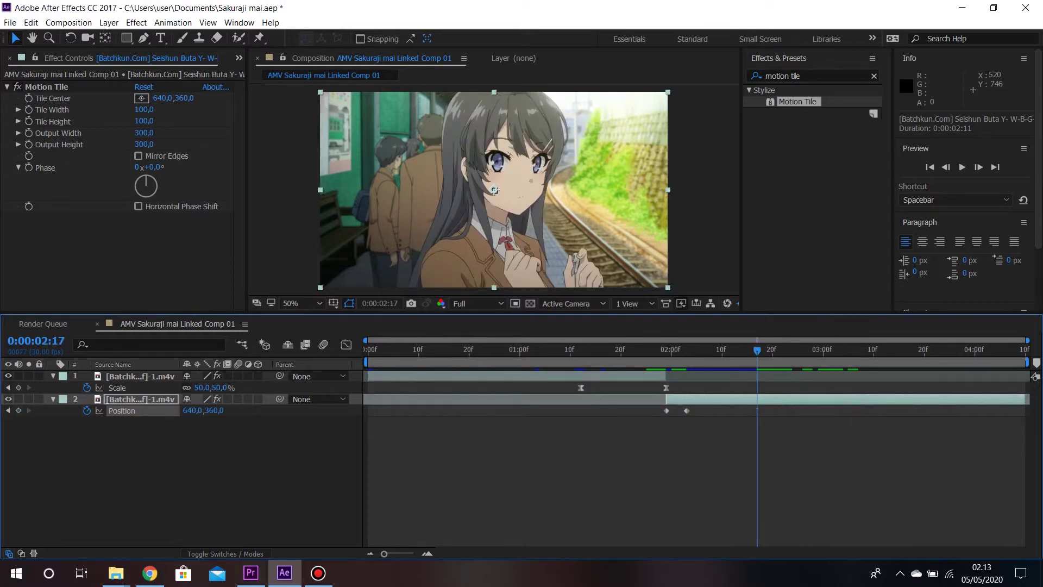
pyautogui.click(17, 410)
pyautogui.moveTo(758, 410); pyautogui.dragTo(767, 411)
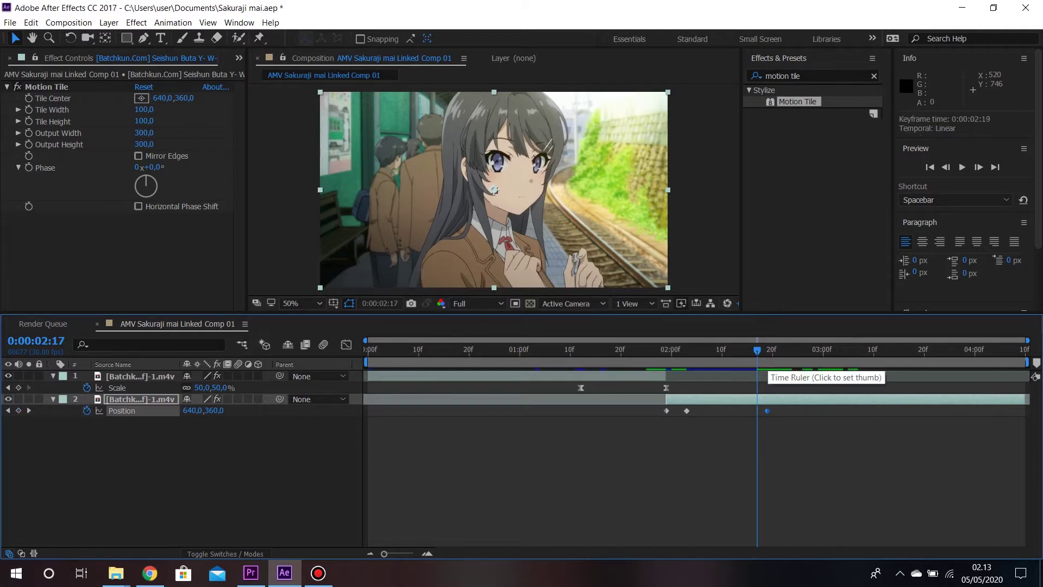
# Add two more Position keyframes to the second layer at 0:00:03:10 and 0:00:04:00
pyautogui.moveTo(758, 351); pyautogui.dragTo(874, 352)
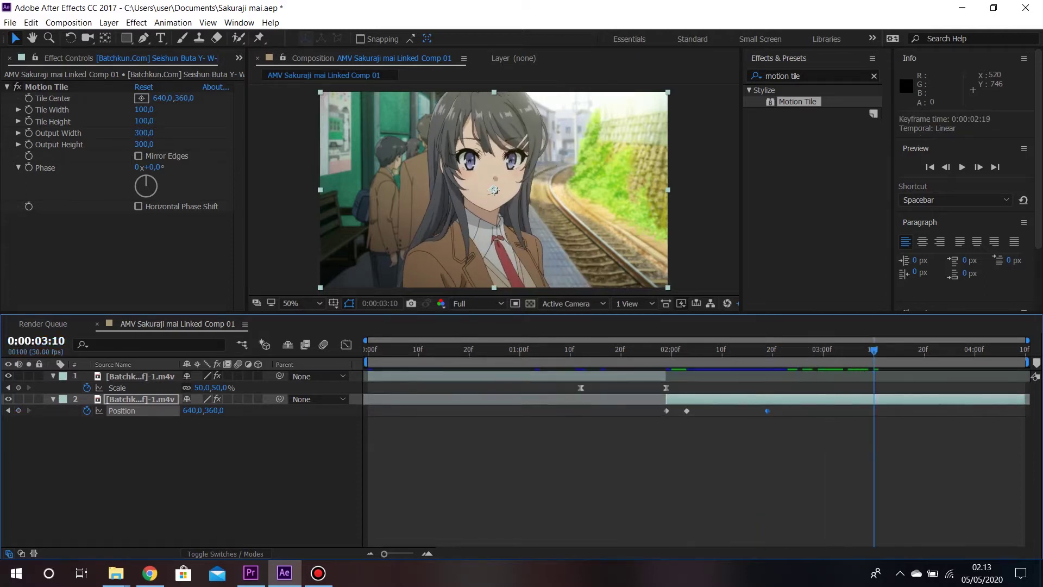
pyautogui.click(18, 410)
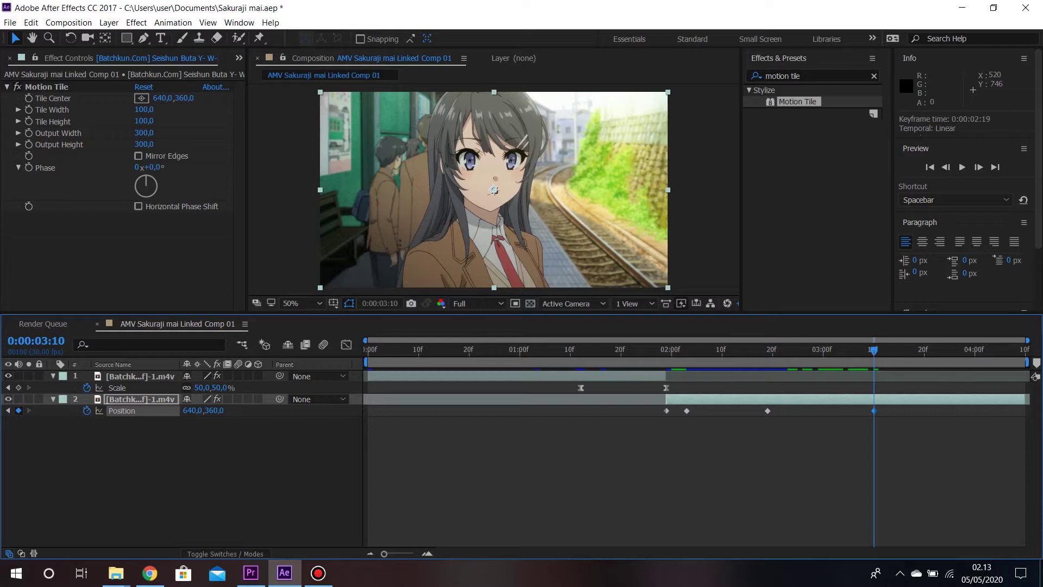
pyautogui.moveTo(873, 350); pyautogui.dragTo(975, 350)
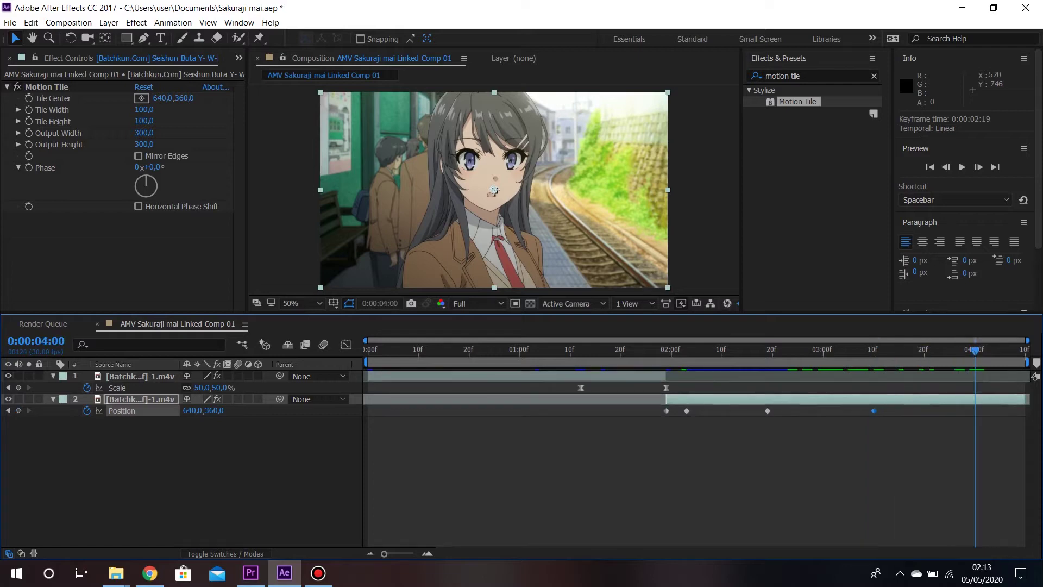
pyautogui.click(18, 410)
# Set the second layer's Position keyframe at 0:00:01:29 to X 615 px and Y 180 px
pyautogui.moveTo(975, 350); pyautogui.dragTo(666, 350)
pyautogui.hotkey('ctrl', 'shift', 'a')
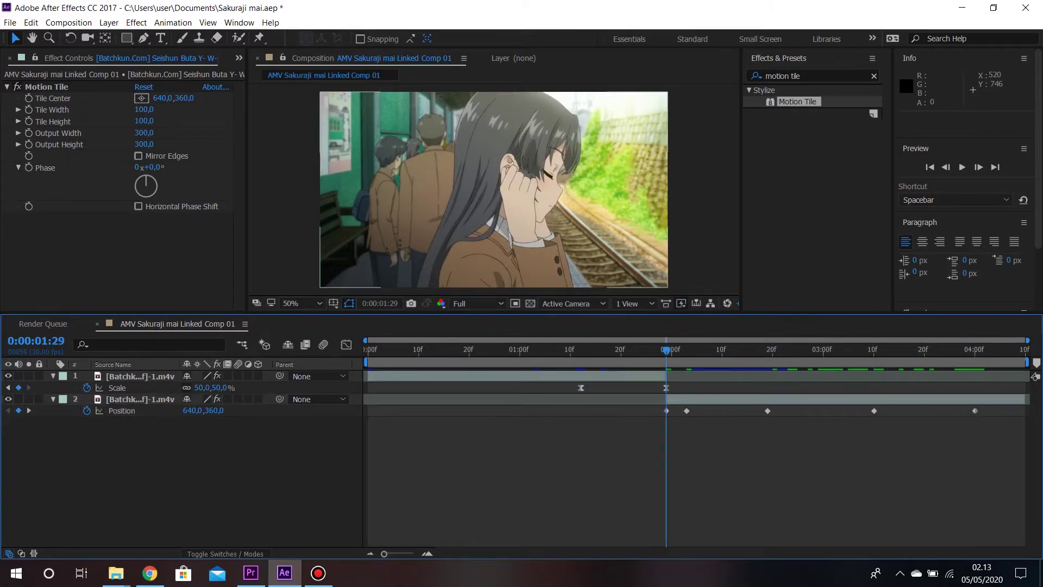
pyautogui.click(666, 411)
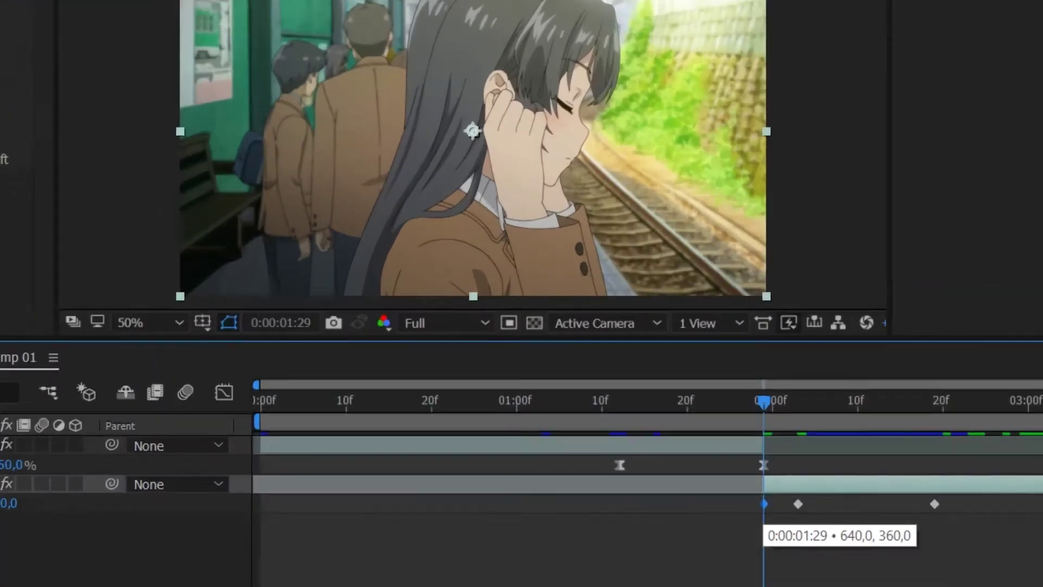
pyautogui.doubleClick(667, 410)
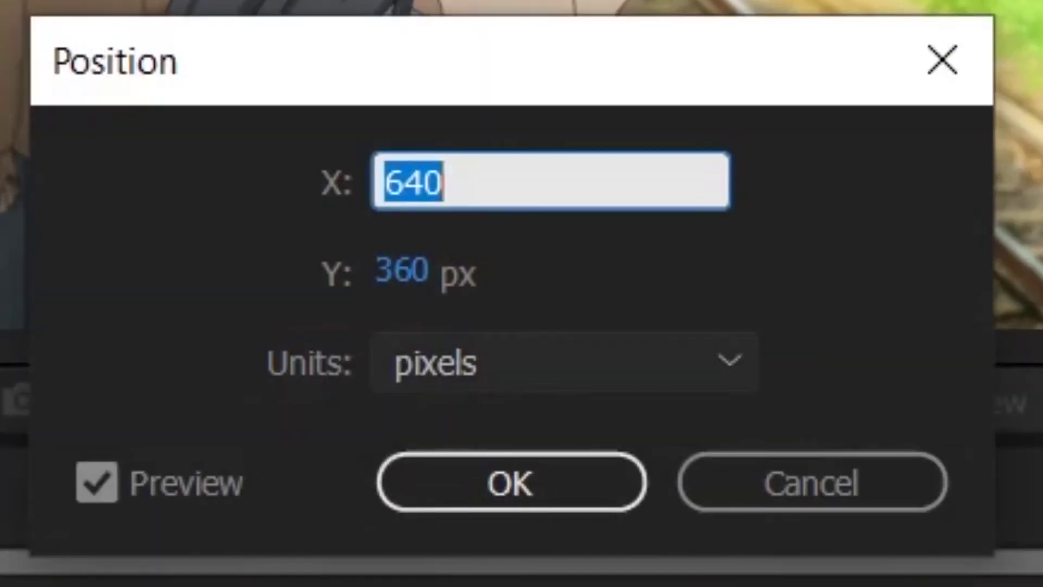
pyautogui.press('BackSpace')
pyautogui.write('61')
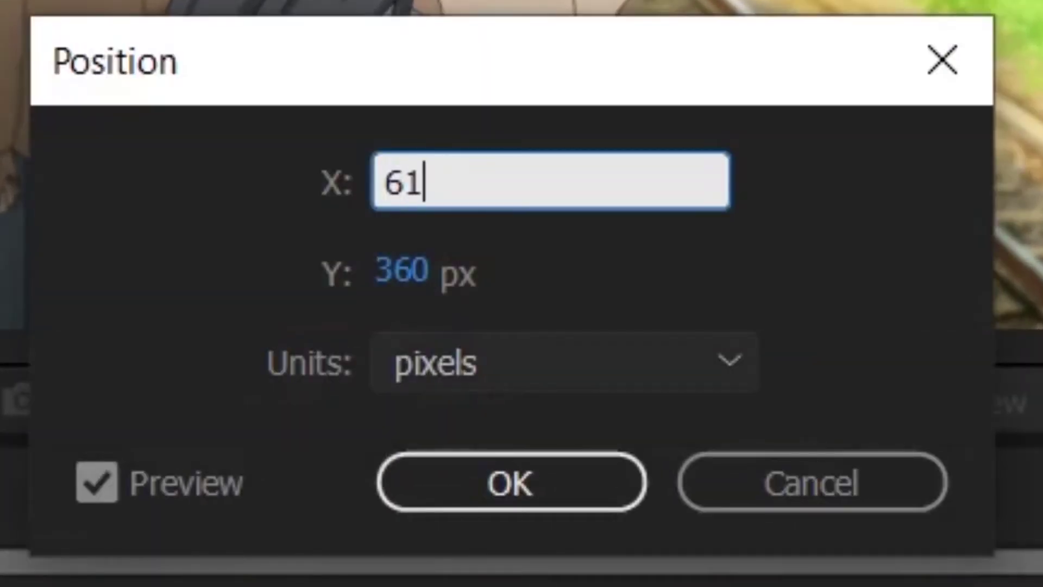
pyautogui.write('5')
pyautogui.press('Tab')
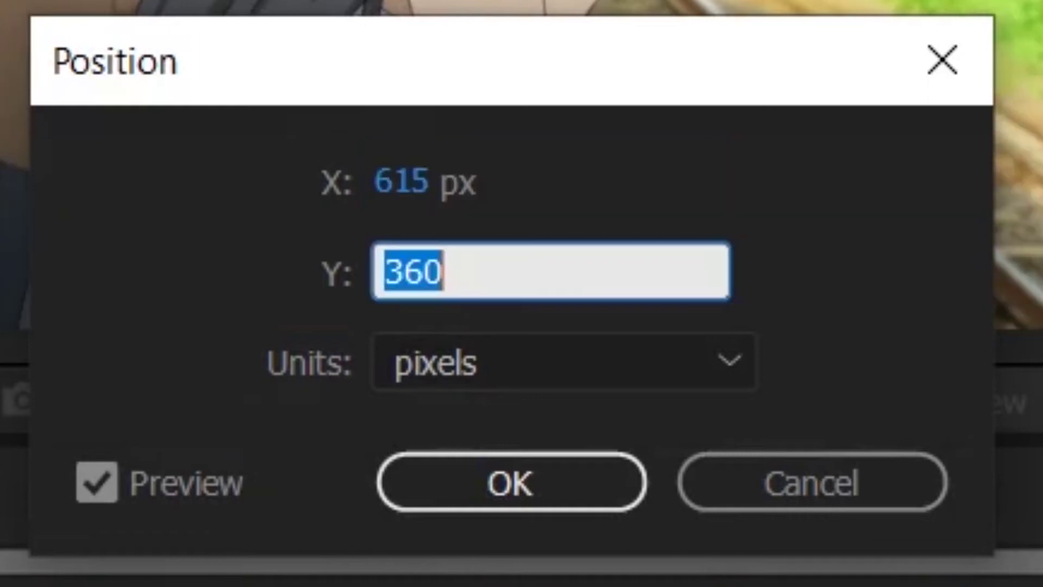
pyautogui.press('BackSpace')
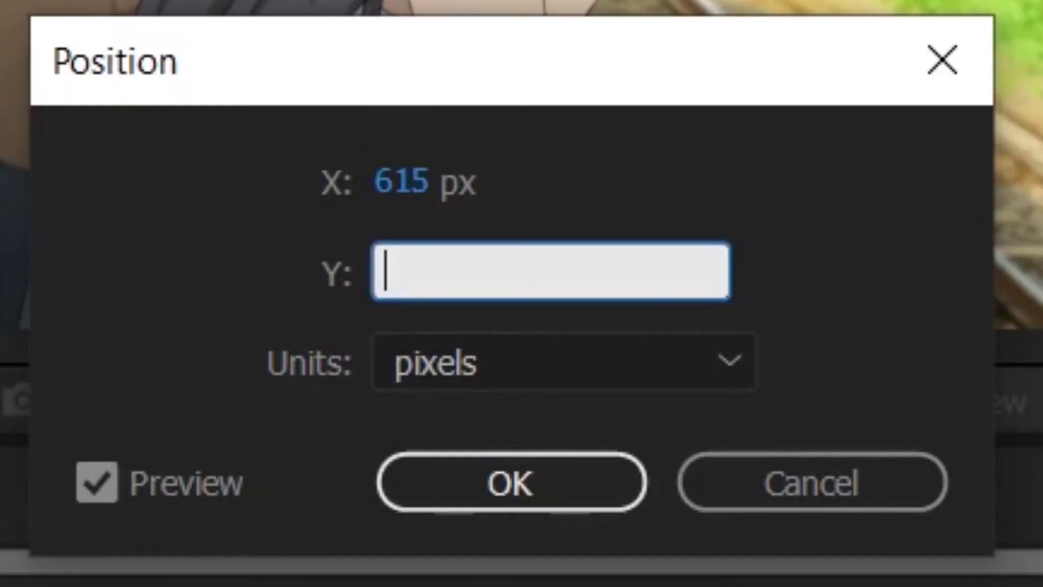
pyautogui.write('180')
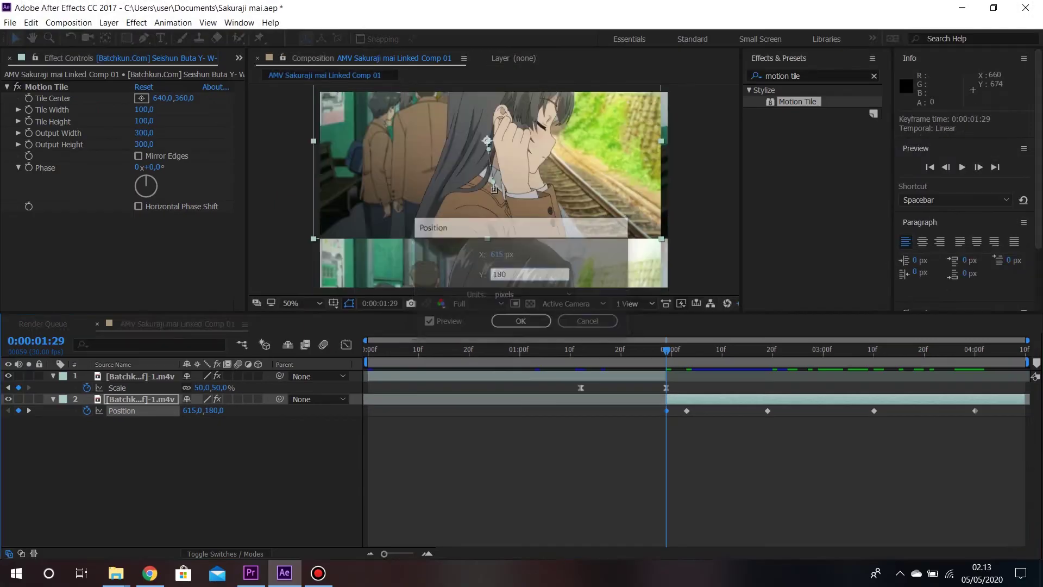
pyautogui.press('Return')
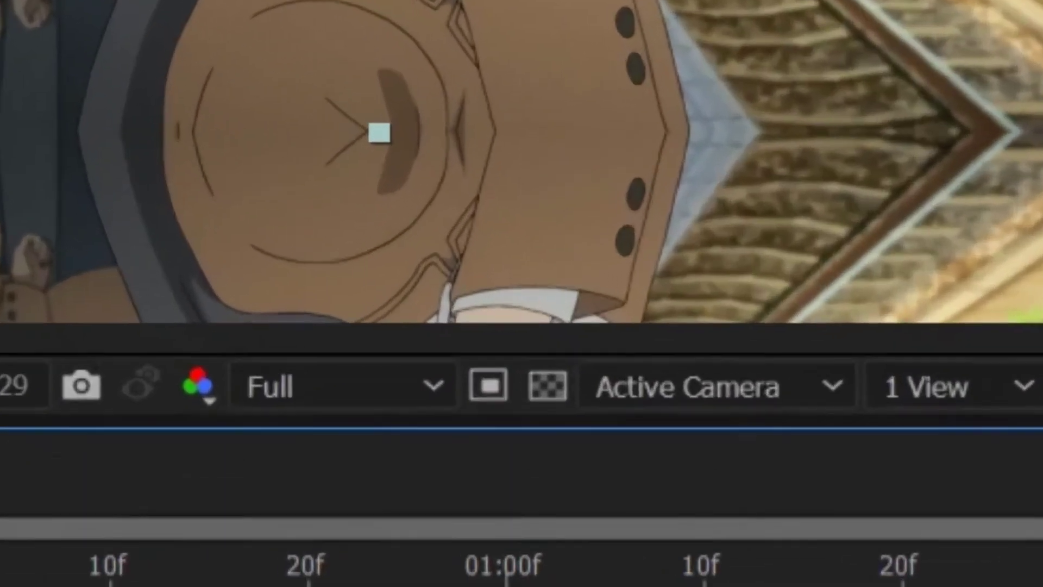
# Set the second layer's Position keyframe at 0:00:02:03 to X 760 px and Y 430 px
pyautogui.hotkey('ctrl', 'shift', 'p')
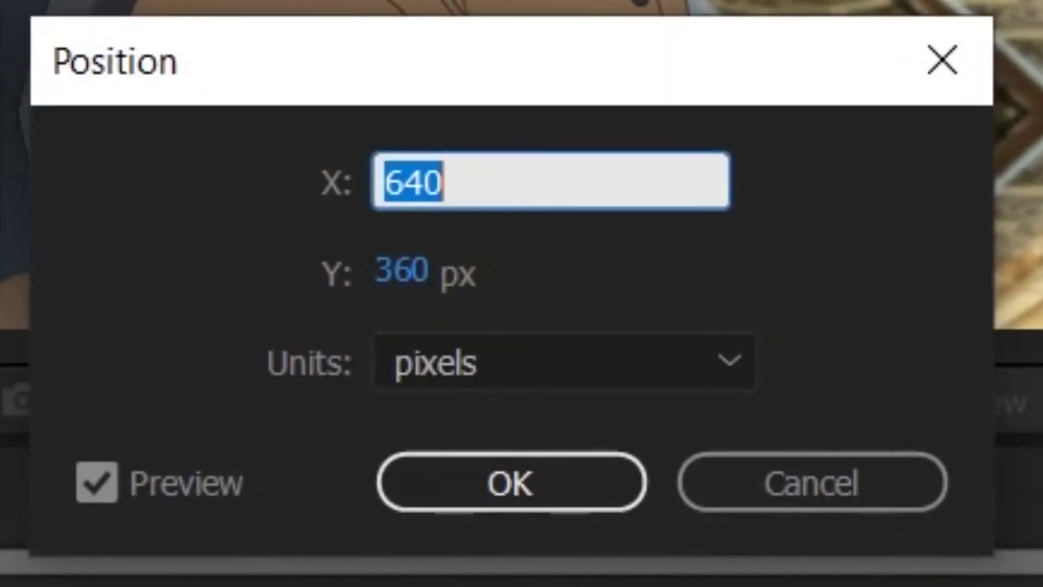
pyautogui.press('BackSpace')
pyautogui.write('760')
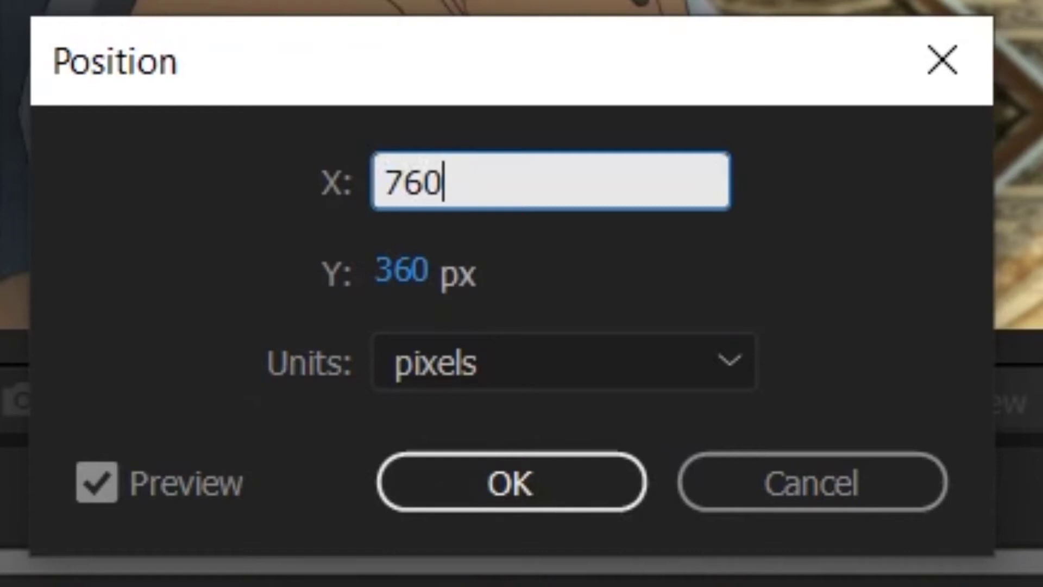
pyautogui.press('Tab')
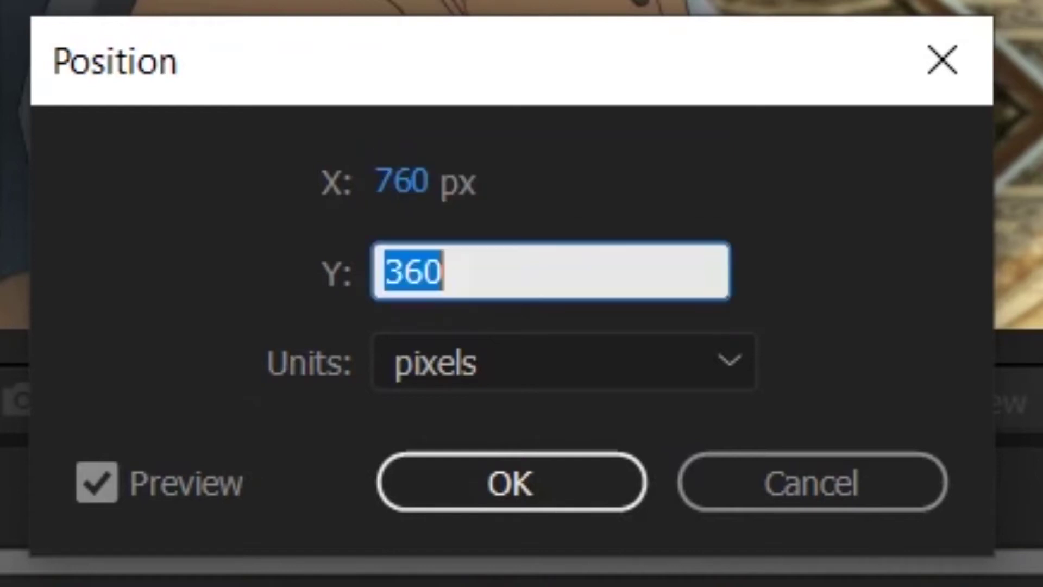
pyautogui.press('BackSpace')
pyautogui.write('430')
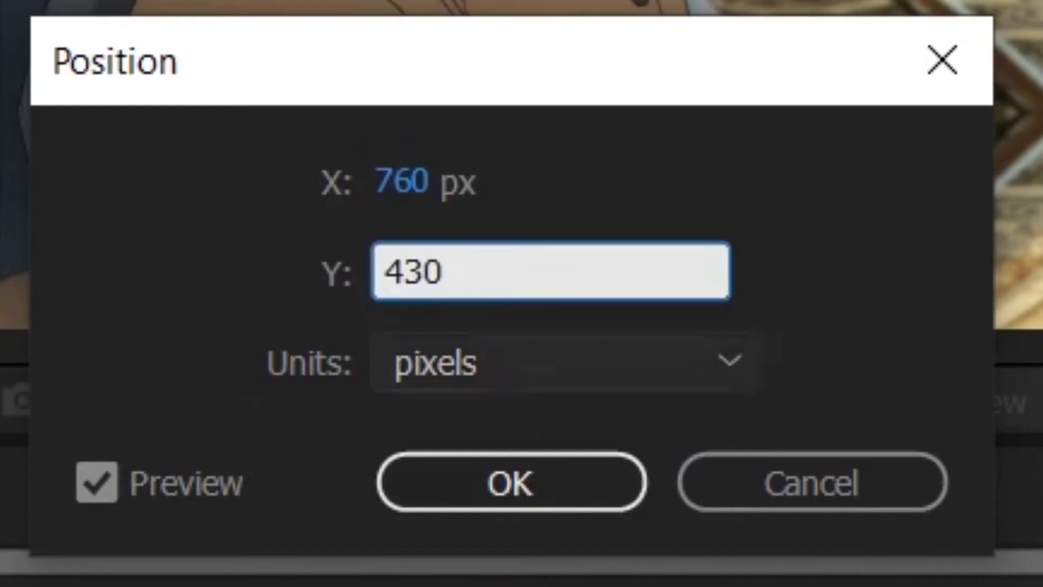
pyautogui.click(511, 482)
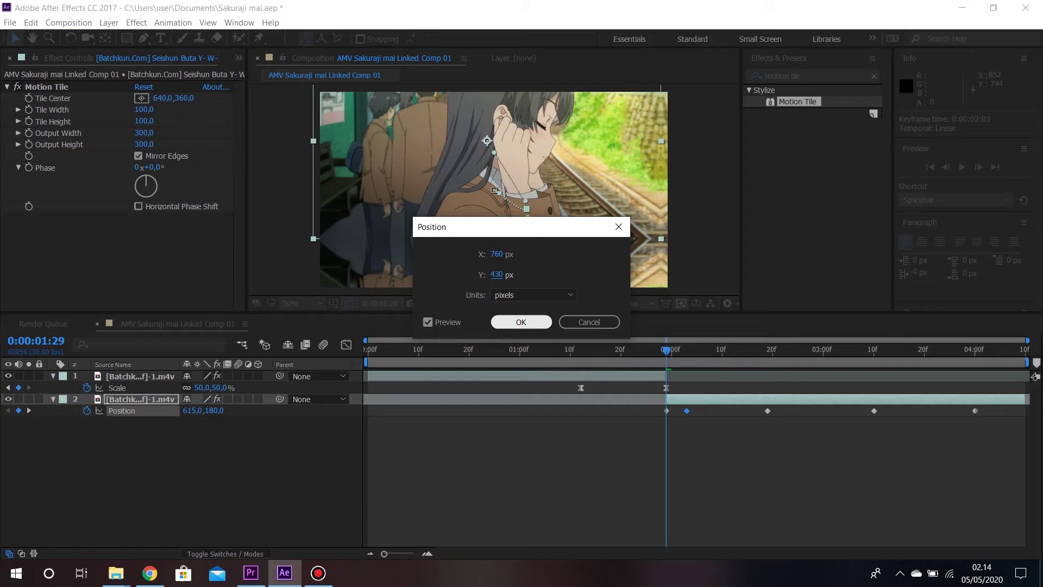
pyautogui.press('Return')
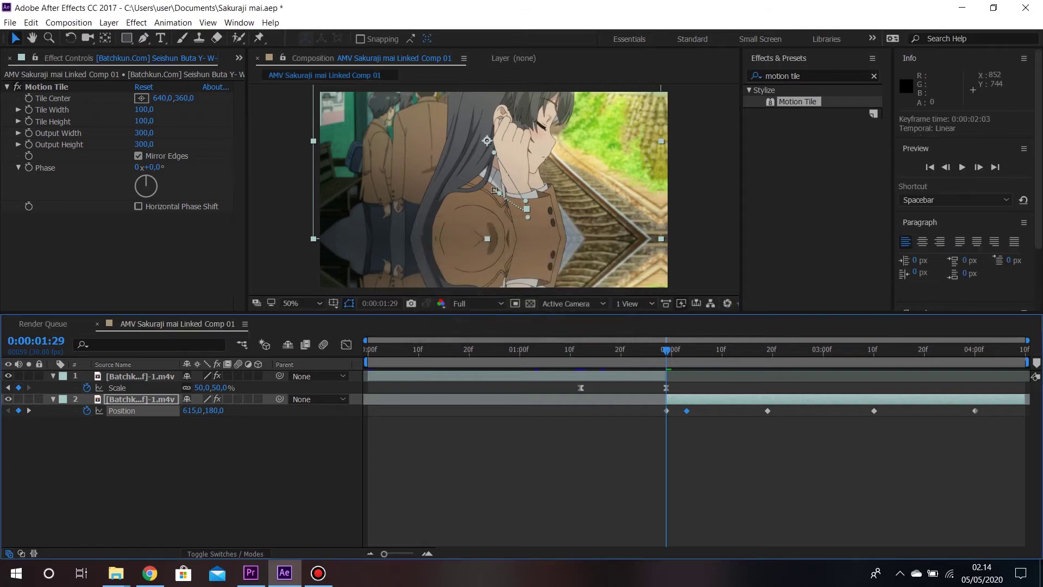
# Preview the second clip, then set its Position keyframe at 0:00:02:19 to X 605 px and Y 355 px
pyautogui.press('space')
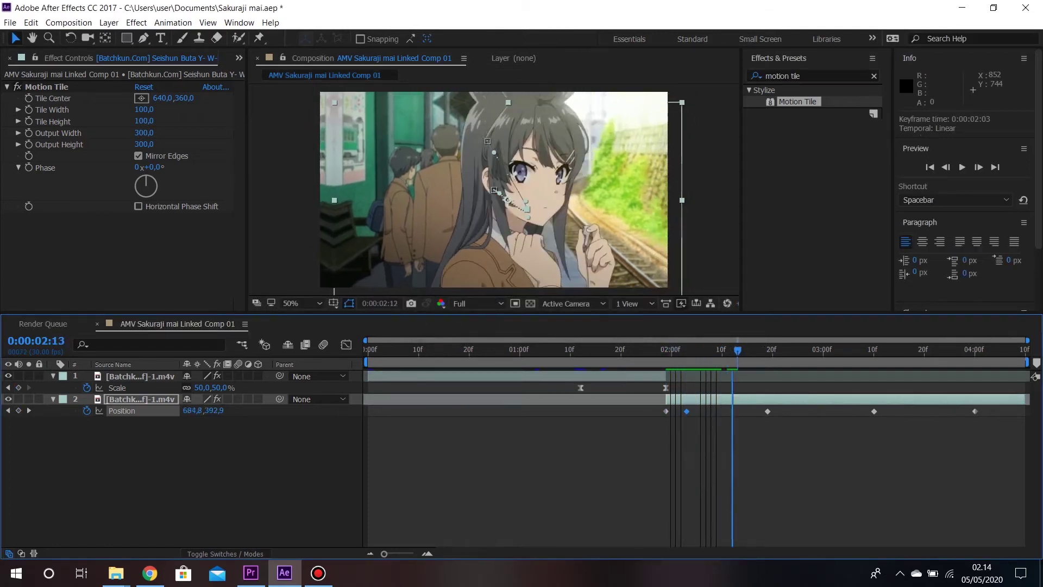
pyautogui.moveTo(763, 351); pyautogui.dragTo(767, 350)
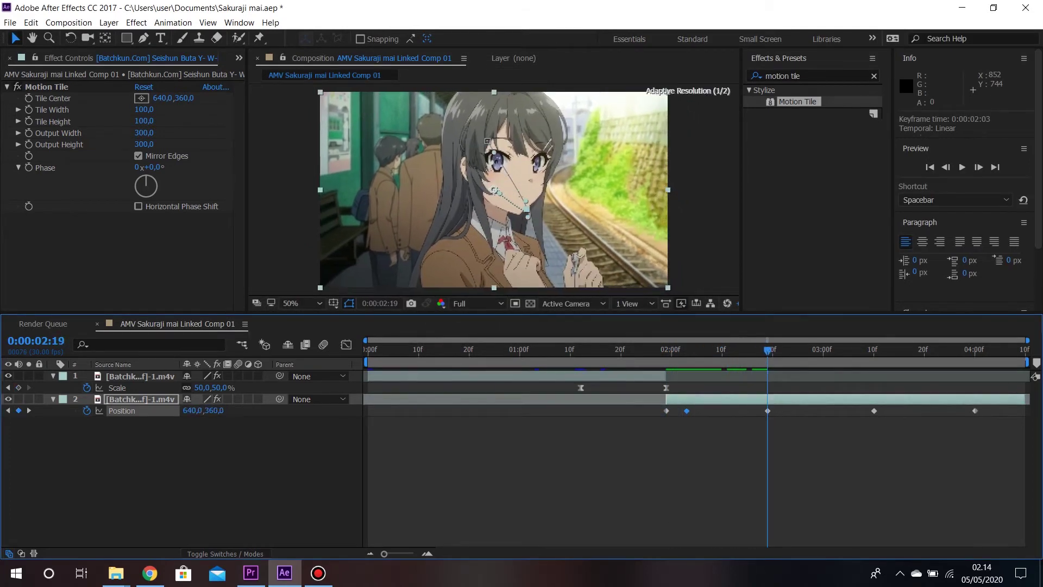
pyautogui.doubleClick(767, 411)
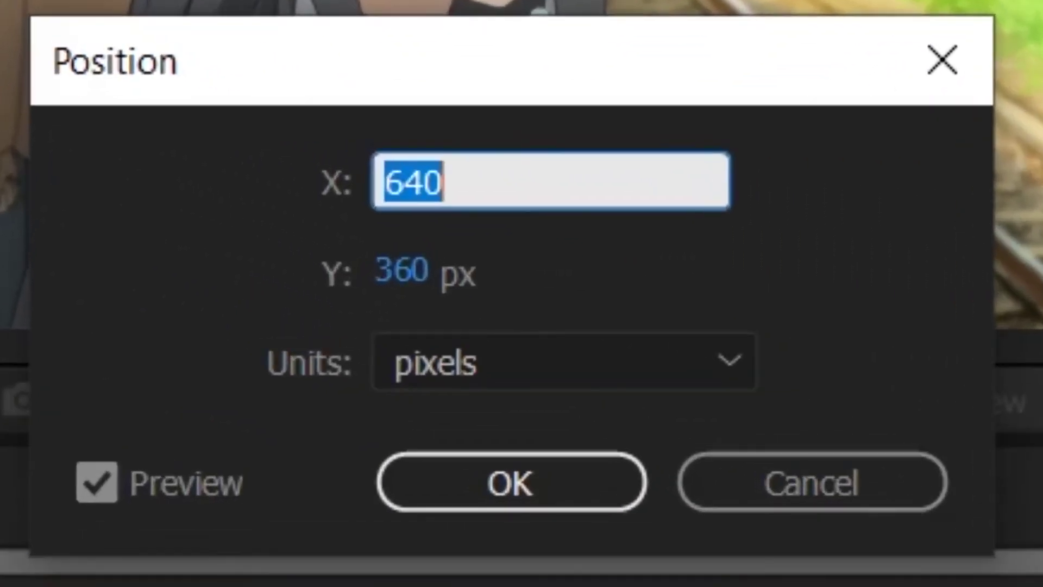
pyautogui.press('BackSpace')
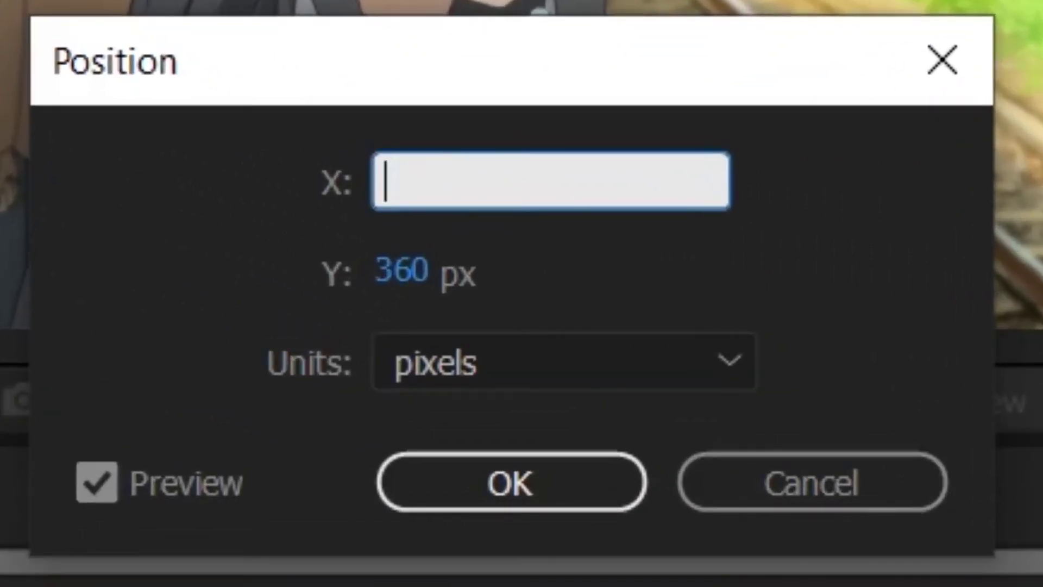
pyautogui.write('605')
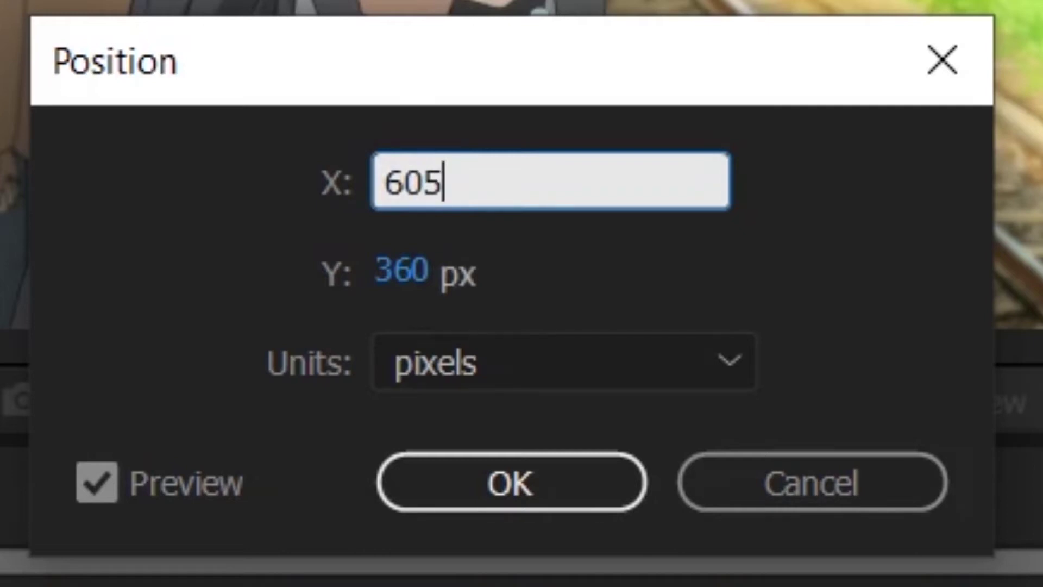
pyautogui.press('Tab')
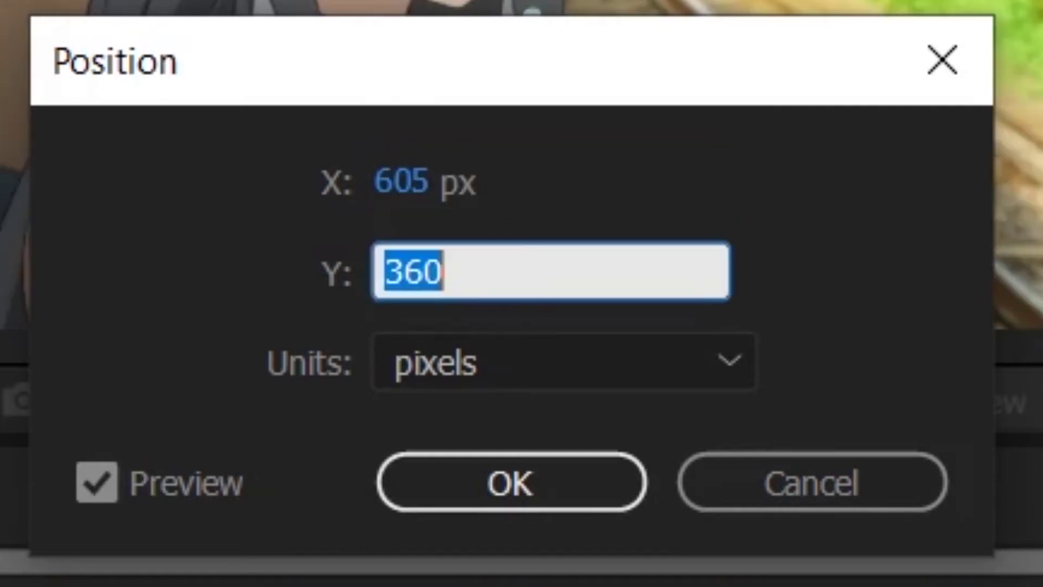
pyautogui.press('BackSpace')
pyautogui.write('355')
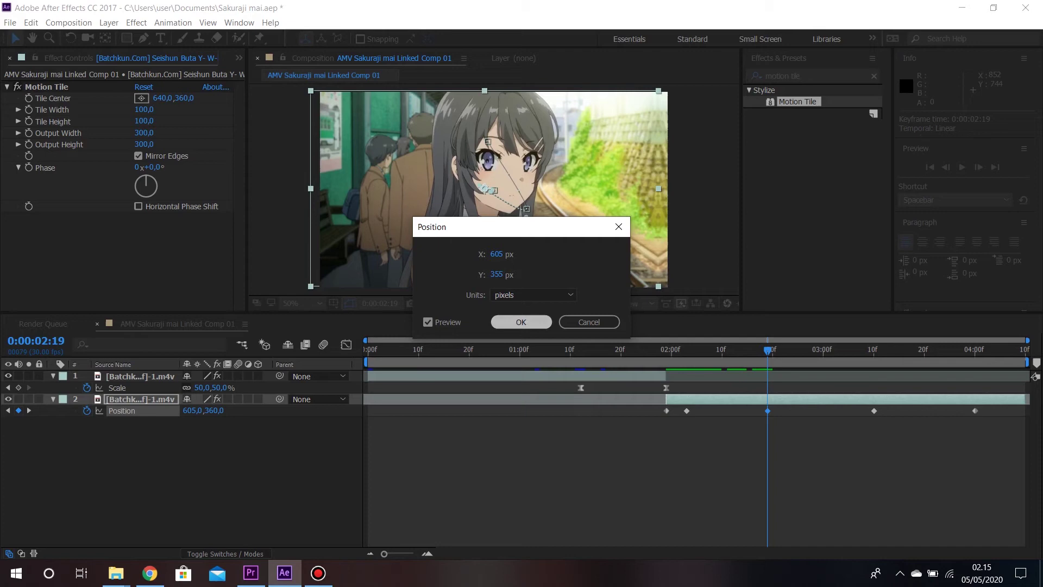
pyautogui.press('Return')
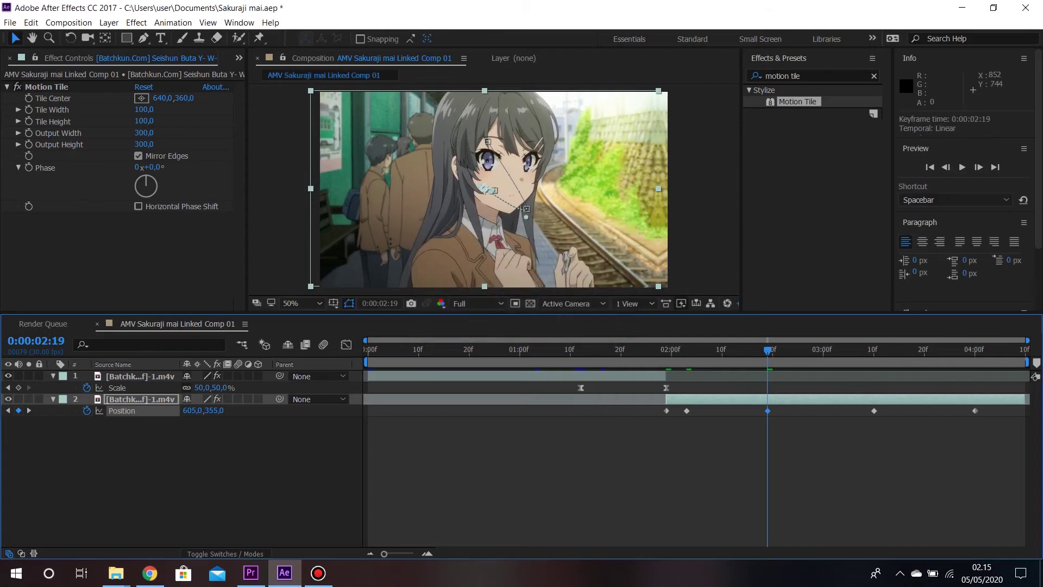
# Set the second layer's Position keyframe at 0:00:03:10 to X 670 px and Y 385 px
pyautogui.doubleClick(874, 410)
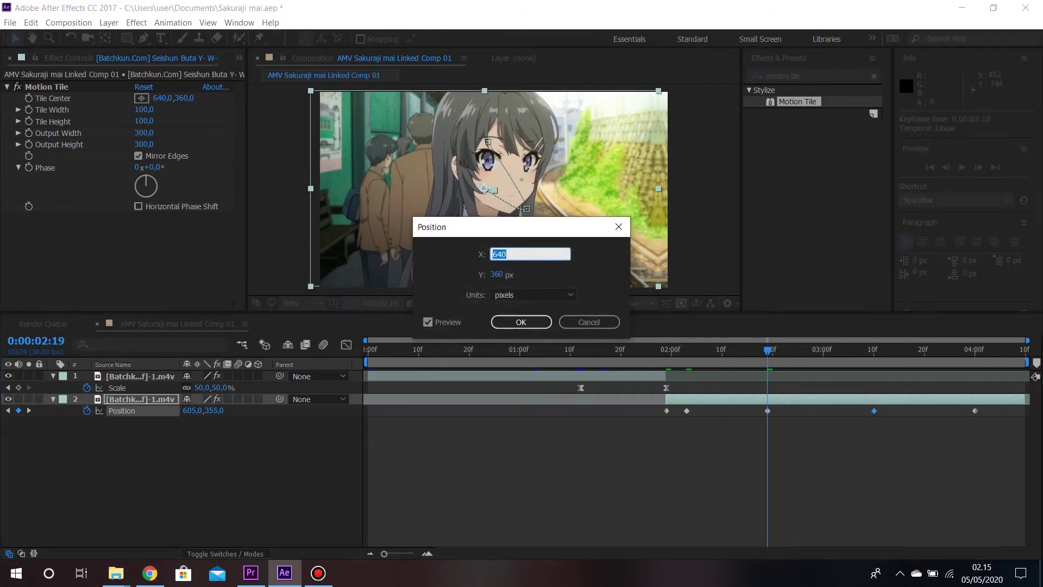
pyautogui.press('BackSpace')
pyautogui.press('Tab')
pyautogui.press('BackSpace')
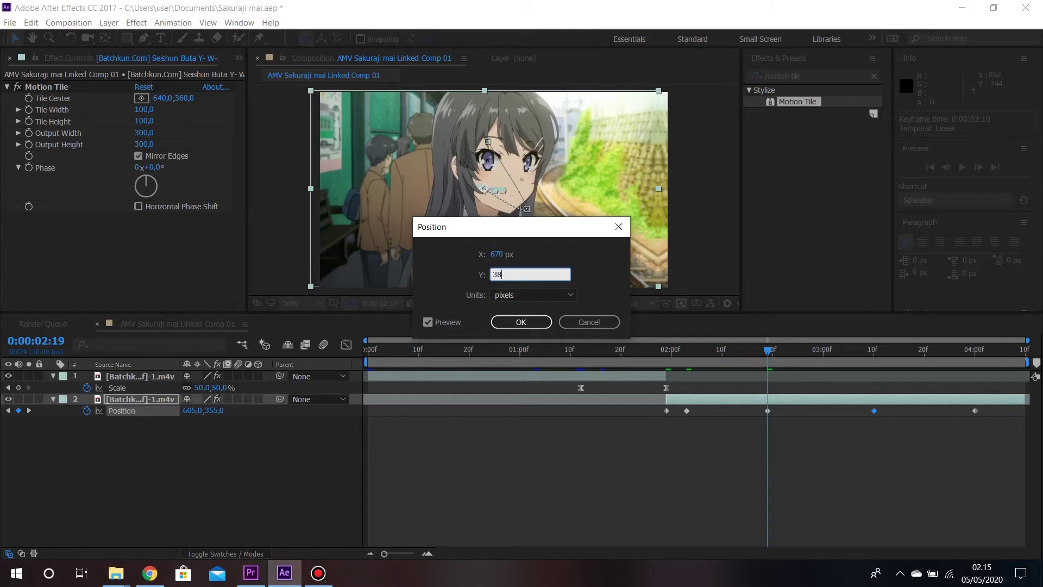
pyautogui.press('Return')
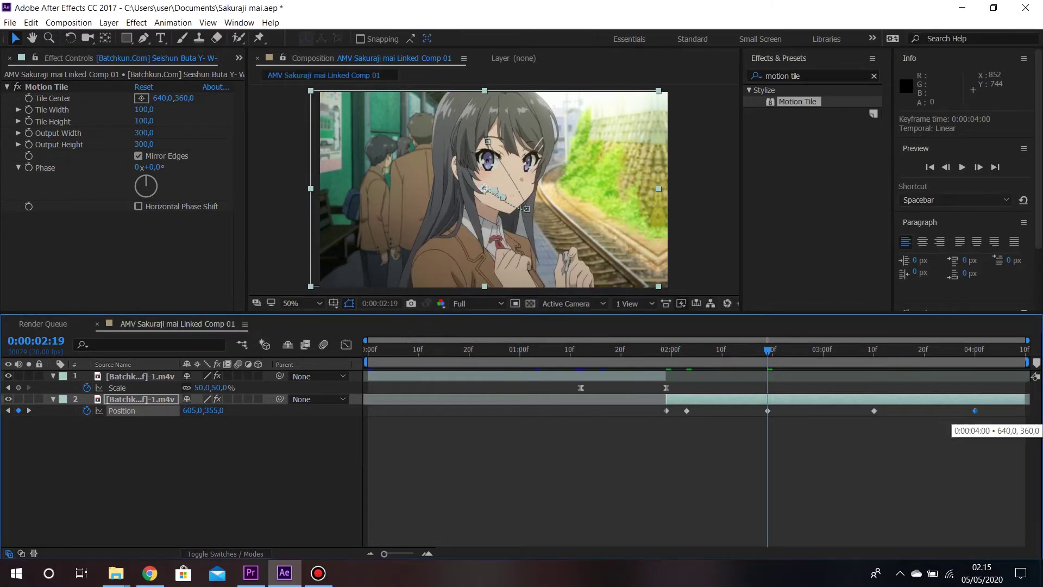
# Keep the 0:00:04:00 Position keyframe at X 640 px and Y 360 px, and apply Easy Ease to all the second layer's Position keyframes
pyautogui.doubleClick(975, 410)
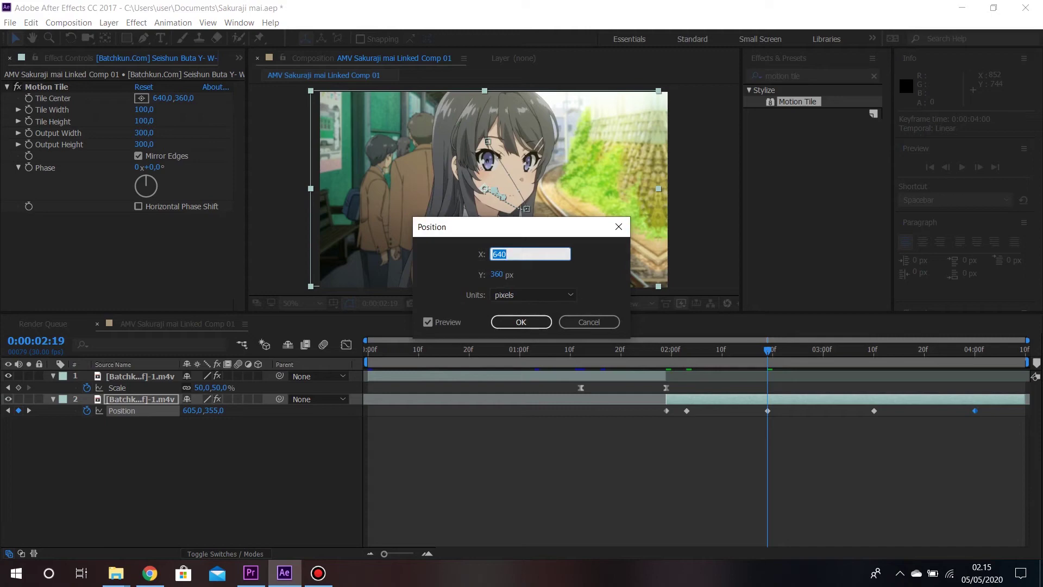
pyautogui.press('Return')
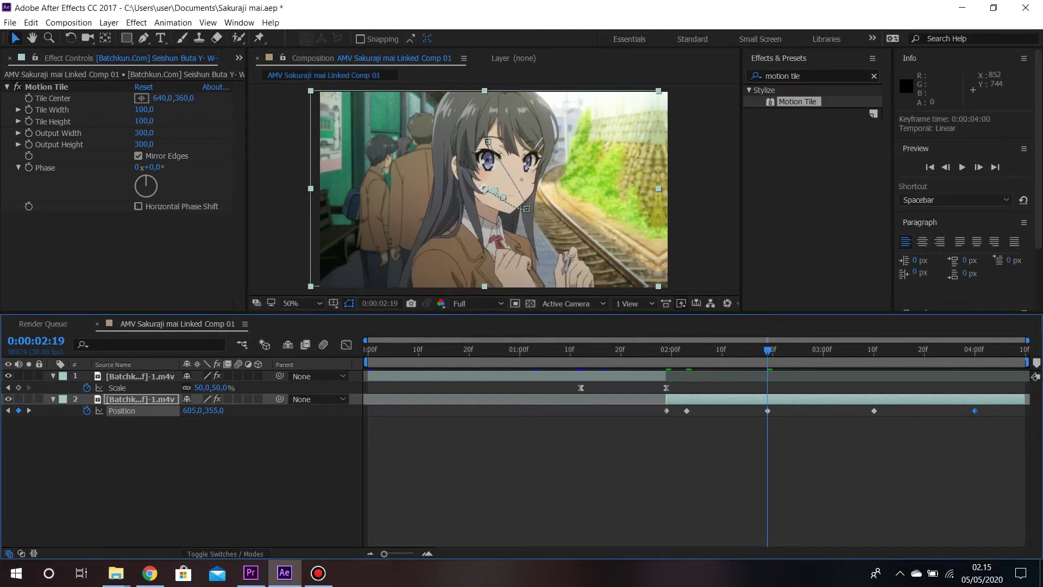
pyautogui.moveTo(1002, 432); pyautogui.dragTo(662, 408)
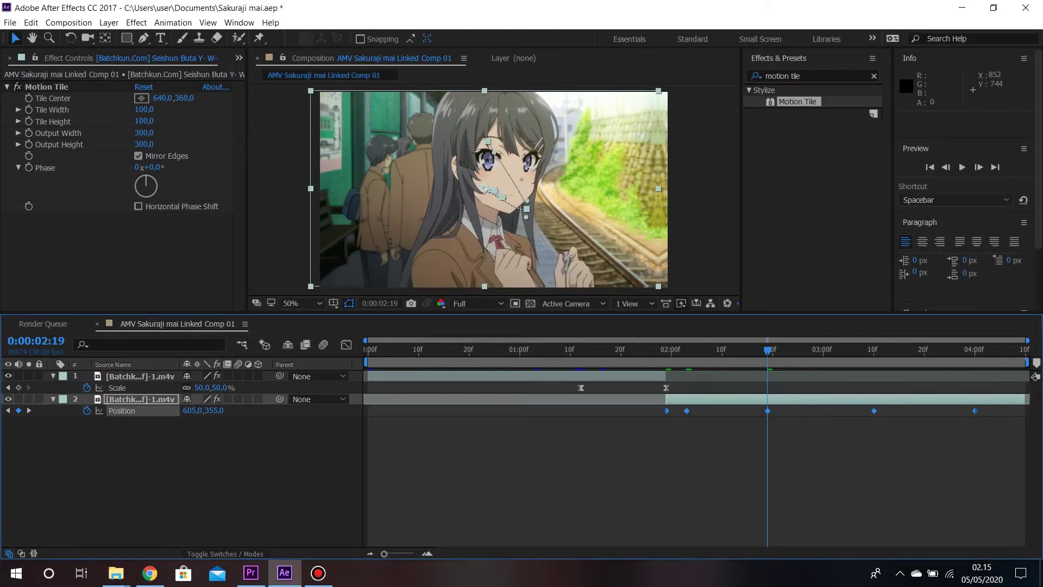
pyautogui.press('F9')
pyautogui.press('F2')
# Start Rotation keyframing on the second layer with a keyframe at 0:00:01:29
pyautogui.moveTo(767, 350); pyautogui.dragTo(666, 351)
pyautogui.click(684, 399)
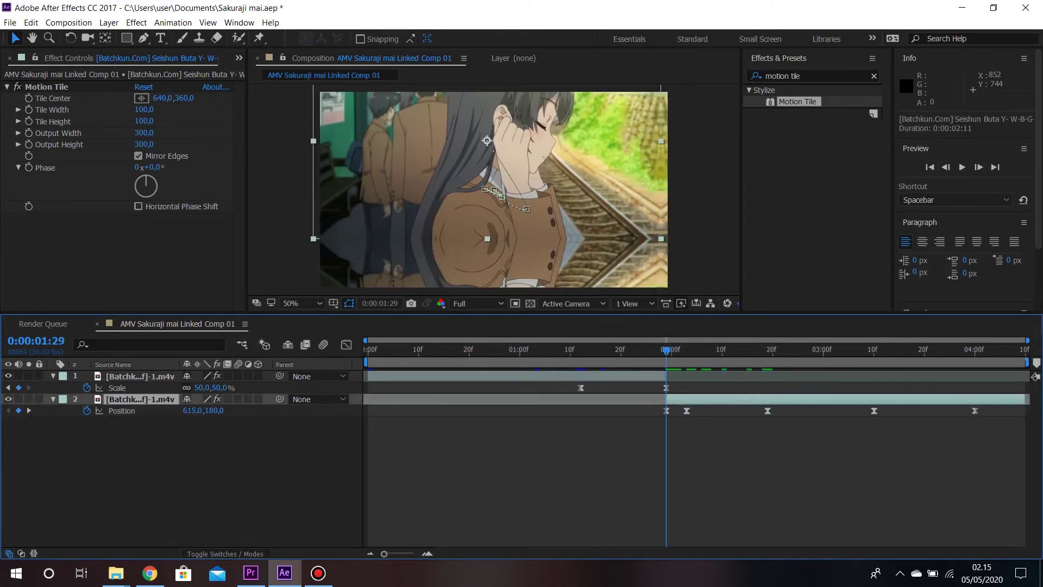
pyautogui.press('s')
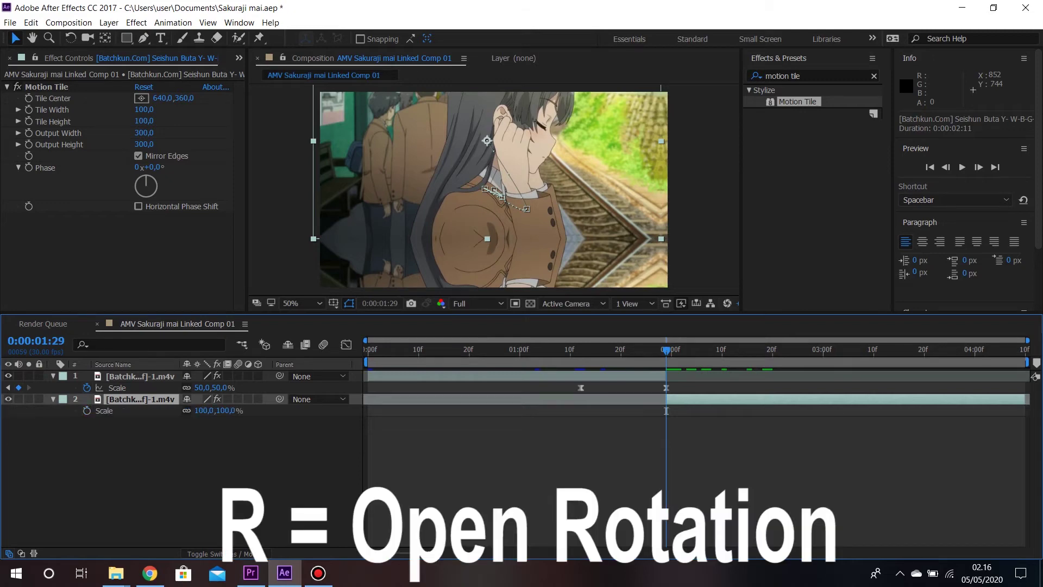
pyautogui.press('r')
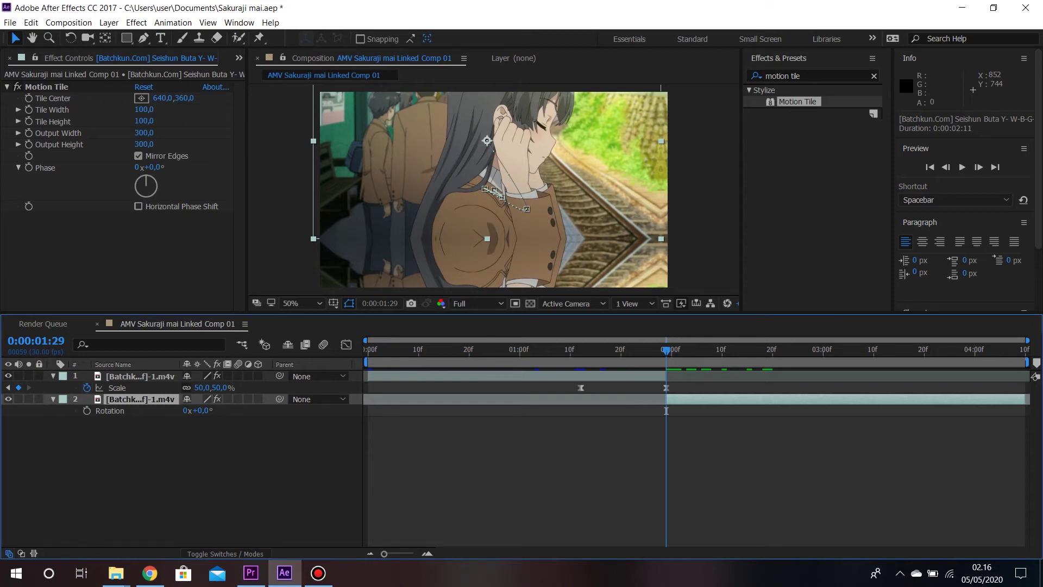
pyautogui.press('p')
pyautogui.press('r')
pyautogui.click(87, 410)
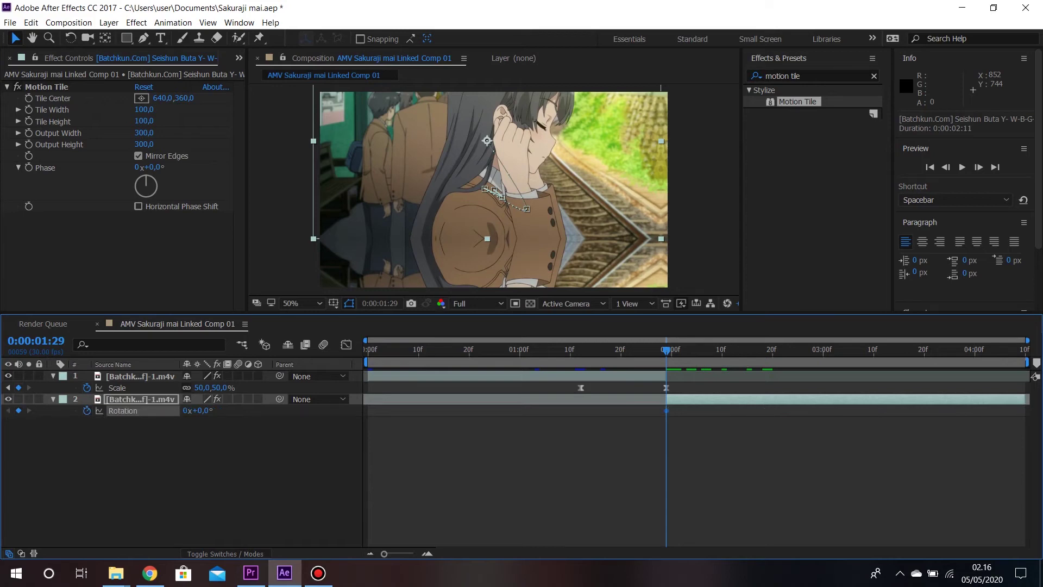
# Show the second layer's animated properties and add Rotation keyframes aligned with its Position keyframes at 0:00:02:03, 0:00:02:19, 0:00:03:10 and 0:00:04:00
pyautogui.press('u')
pyautogui.press('k')
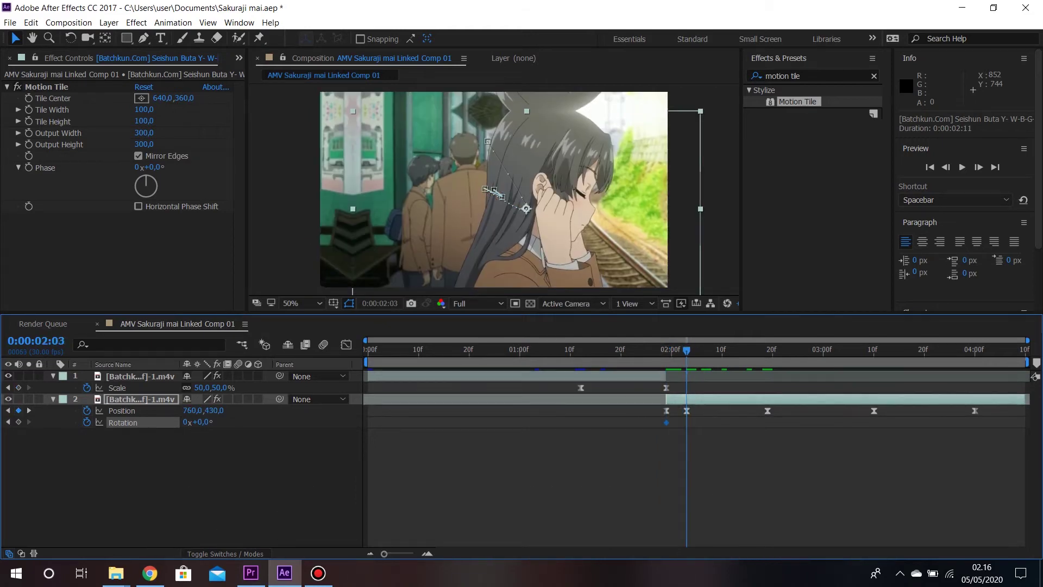
pyautogui.press('k')
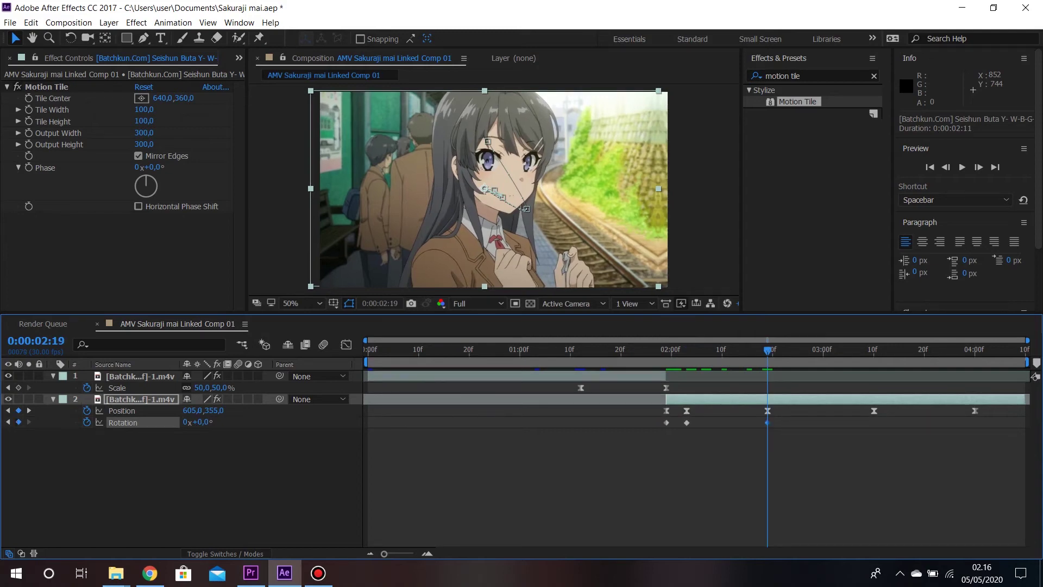
pyautogui.press('k')
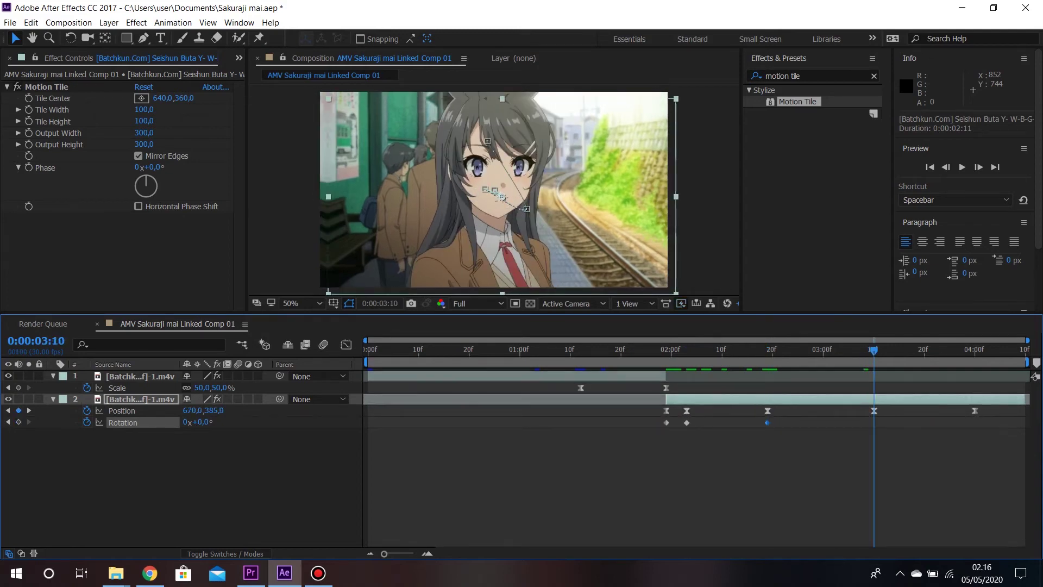
pyautogui.hotkey('shift', 'pagedown')
pyautogui.hotkey('shift', 'pagedown')
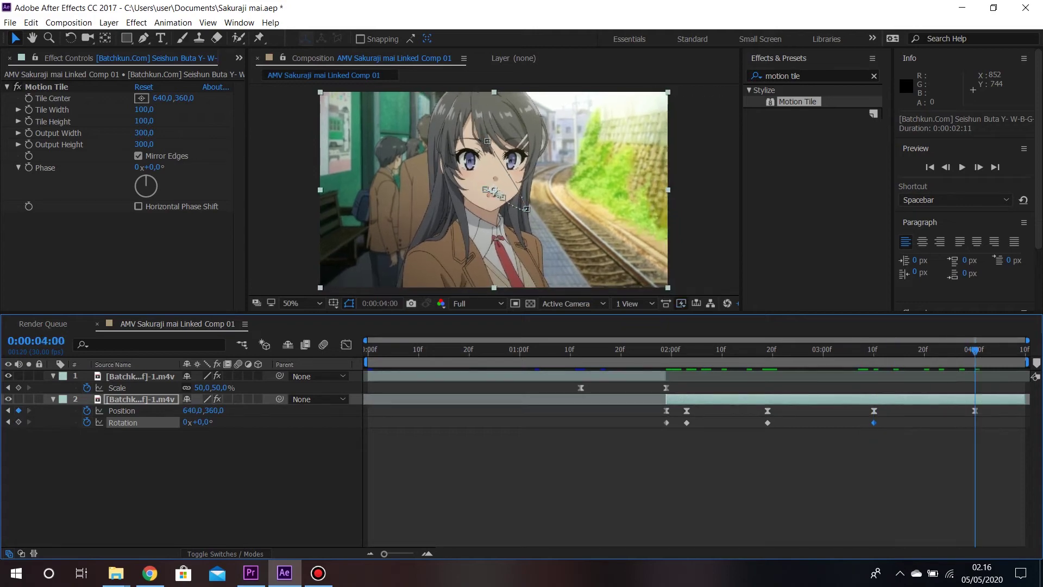
# Set the second layer's Rotation keyframe at 0:00:01:29 to -3 degrees
pyautogui.moveTo(975, 350); pyautogui.dragTo(667, 350)
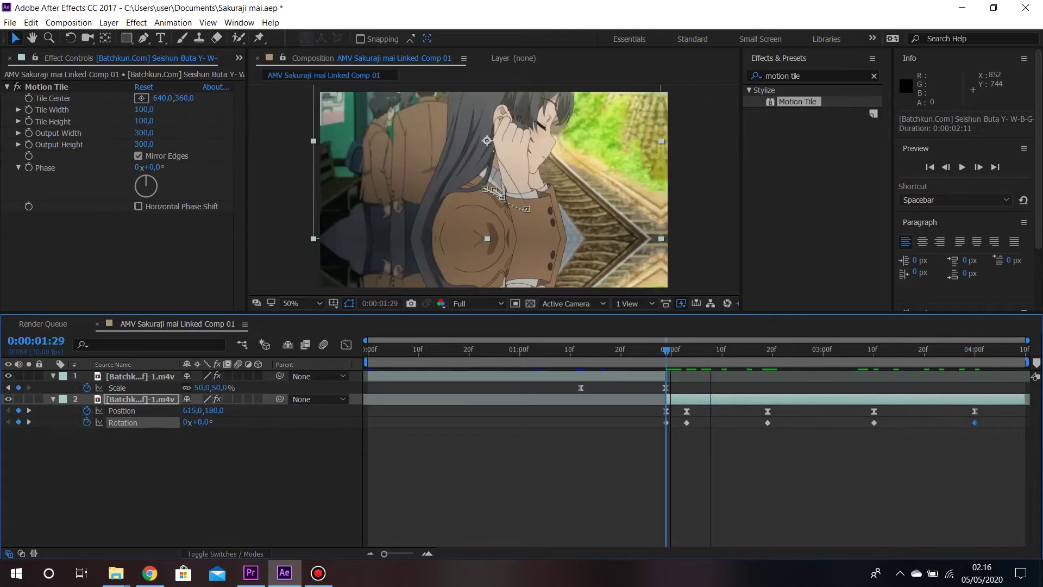
pyautogui.hotkey('ctrl', 'shift', 'r')
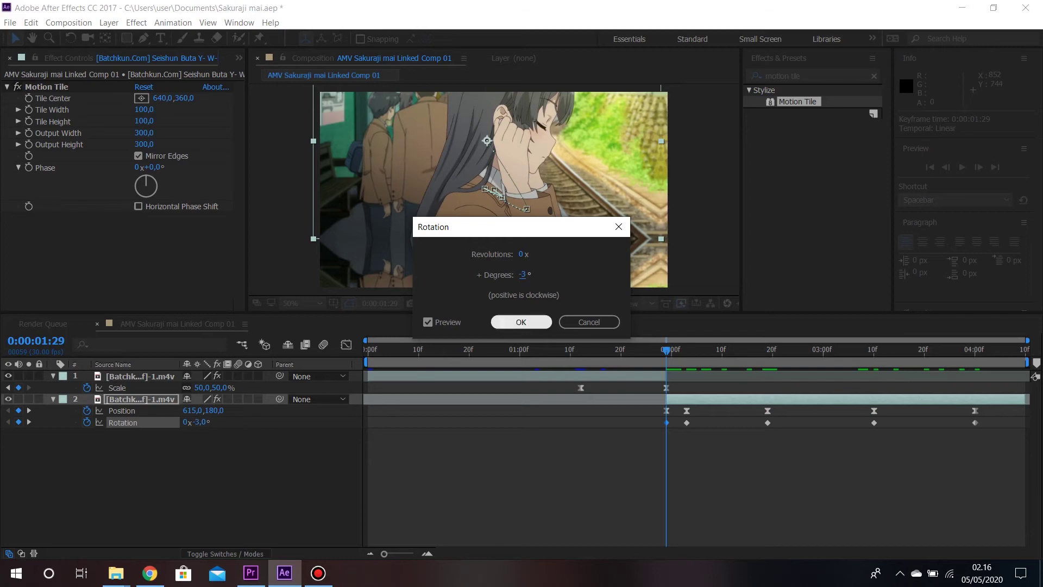
pyautogui.press('Return')
# Edit the degrees value of the second layer's Rotation keyframe at 0:00:02:03
pyautogui.hotkey('ctrl', 'shift', 'r')
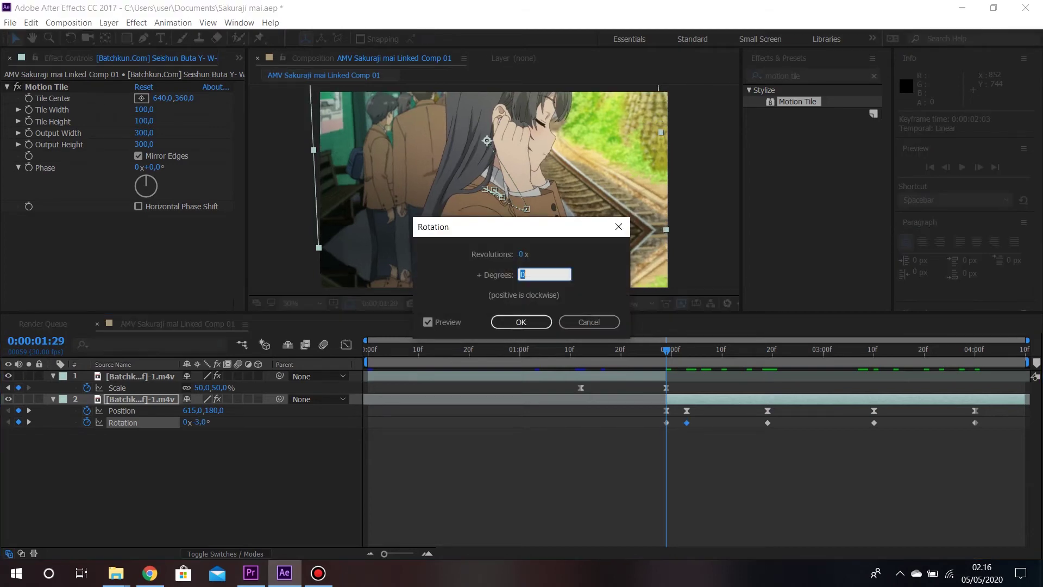
pyautogui.press('Return')
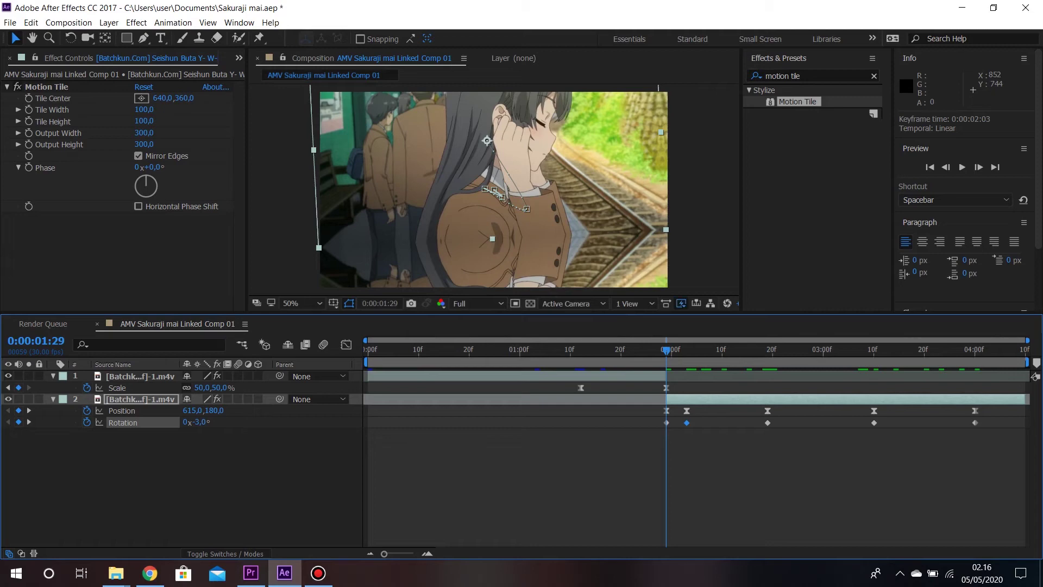
pyautogui.hotkey('ctrl', 'shift', 'r')
pyautogui.press('Return')
# Edit the degrees values of the second layer's Rotation keyframes at 0:00:02:19 and 0:00:03:10
pyautogui.hotkey('ctrl', 'alt', 'Right')
pyautogui.hotkey('ctrl', 'shift', 'r')
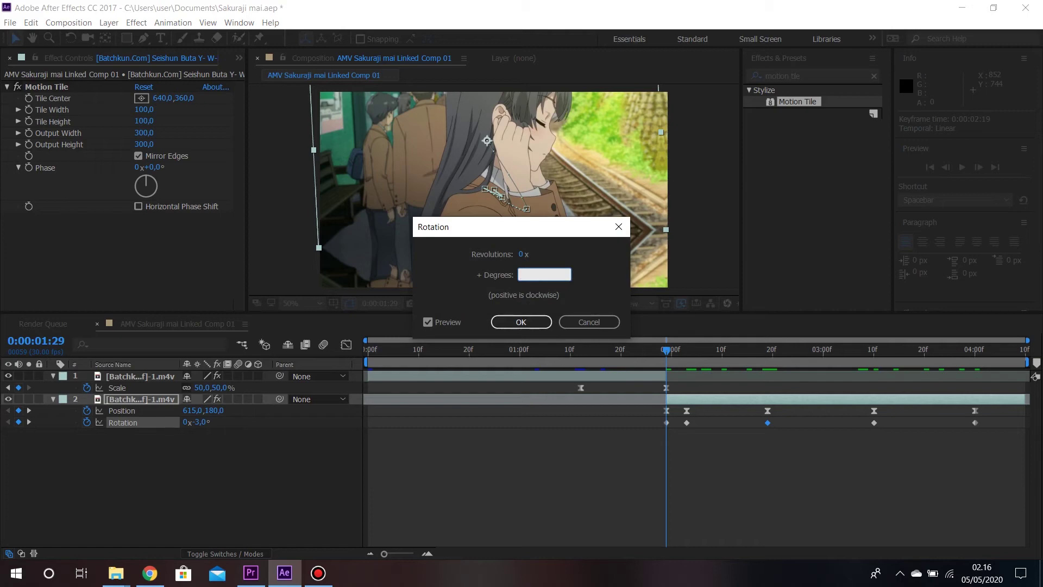
pyautogui.press('Return')
pyautogui.hotkey('ctrl', 'alt', 'Right')
pyautogui.hotkey('ctrl', 'shift', 'r')
pyautogui.press('Return')
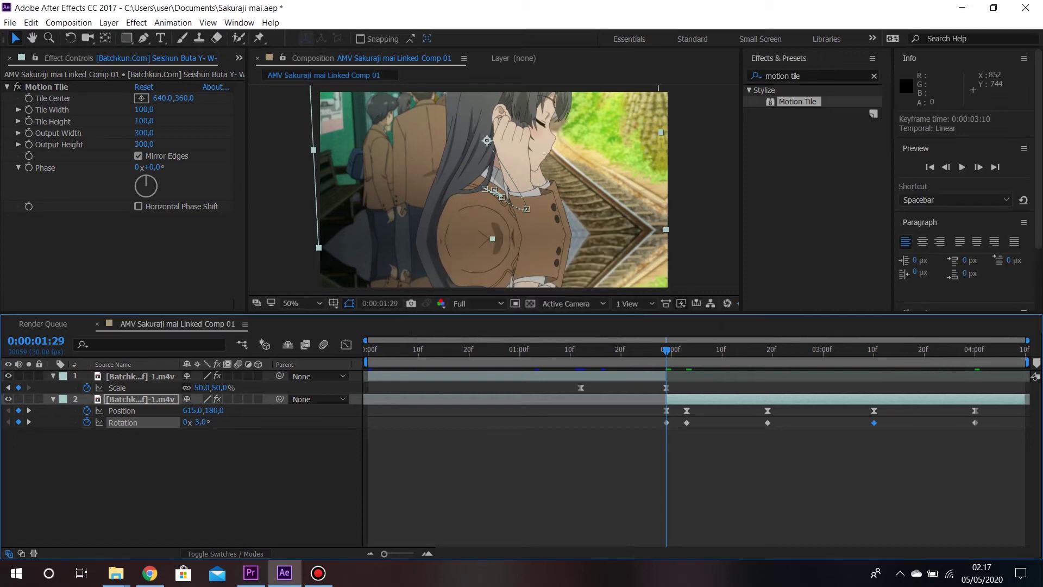
# Confirm the angle of the second layer's Rotation keyframe at 0:00:04:00 and return the playhead to 0:00:00:00
pyautogui.hotkey('ctrl', 'alt', 'Right')
pyautogui.hotkey('ctrl', 'shift', 'r')
pyautogui.press('Return')
pyautogui.moveTo(666, 351); pyautogui.dragTo(368, 351)
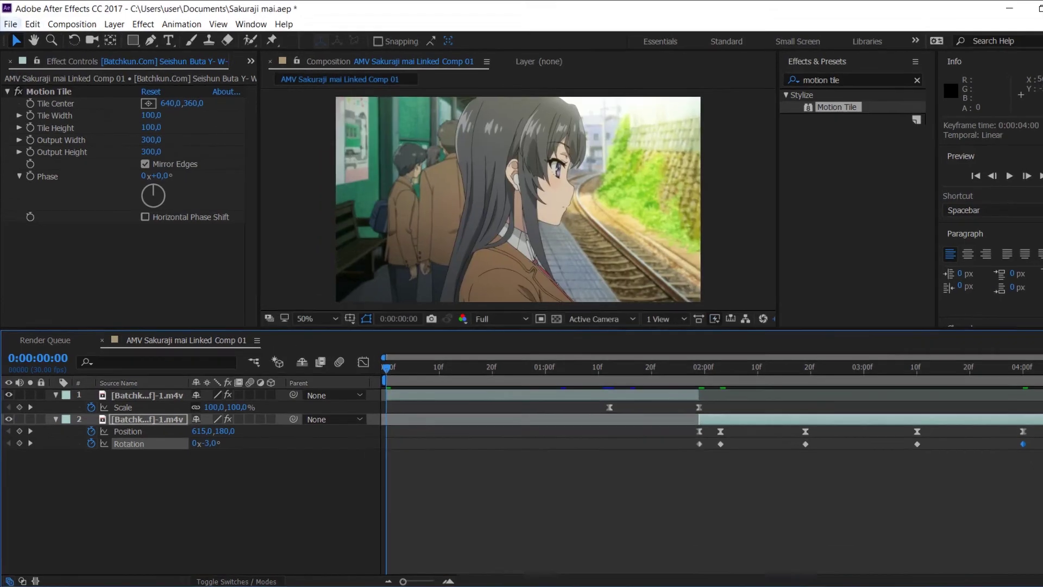
# Try to render the linked composition as a lossless AVI through the render queue
pyautogui.click(10, 23)
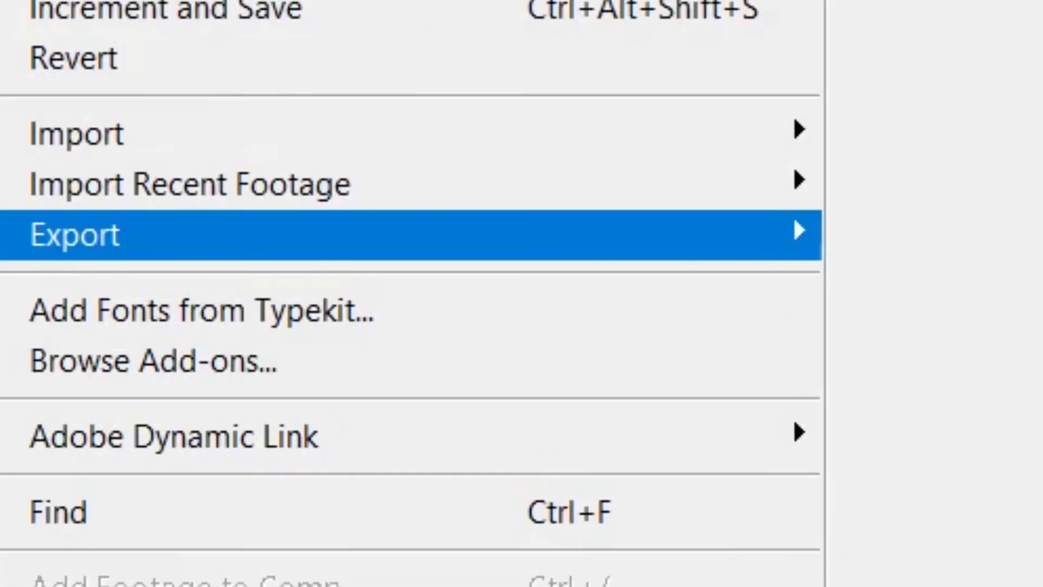
pyautogui.moveTo(793, 234)
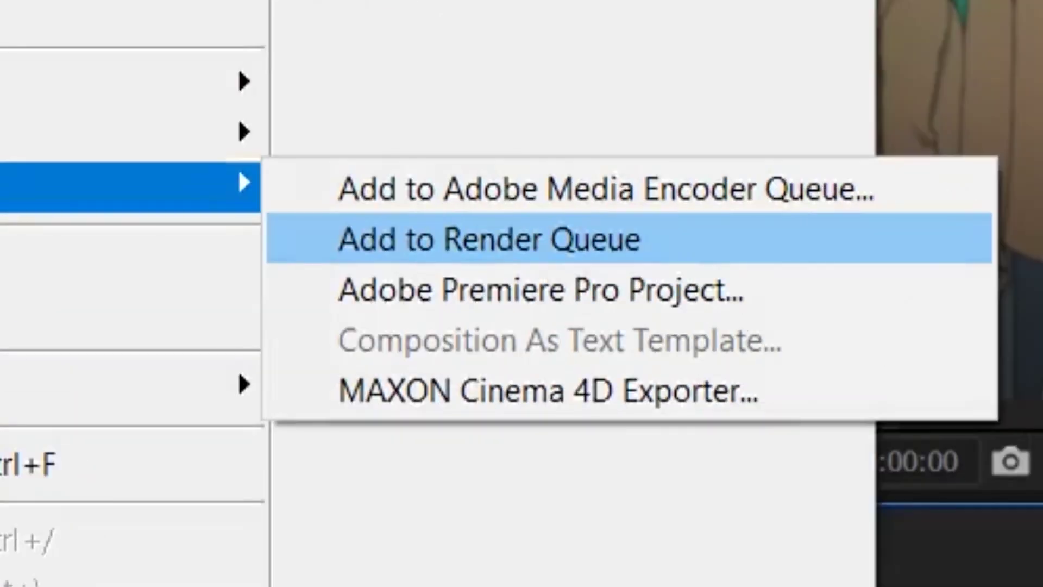
pyautogui.click(488, 239)
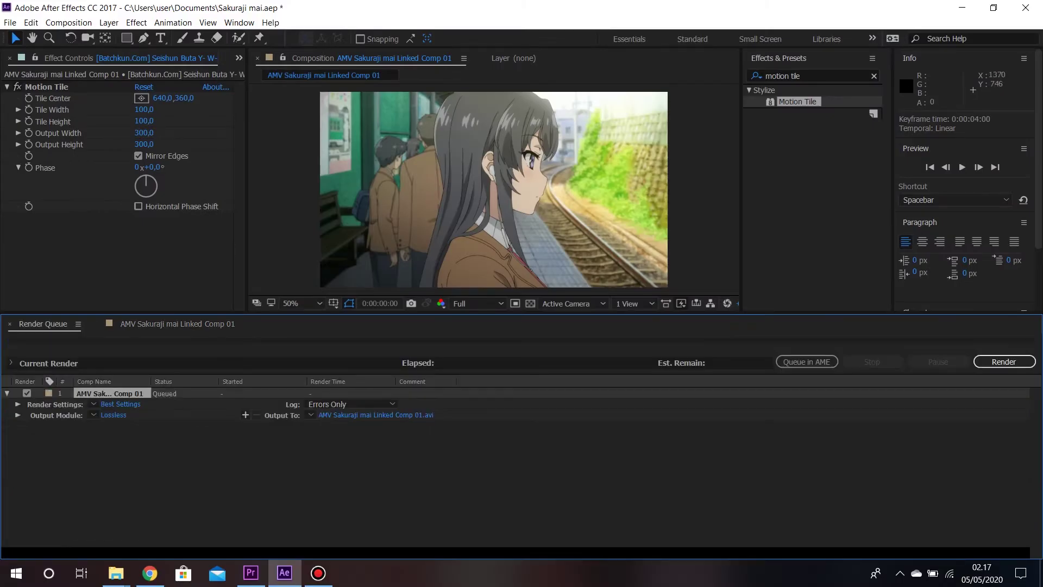
pyautogui.click(1004, 362)
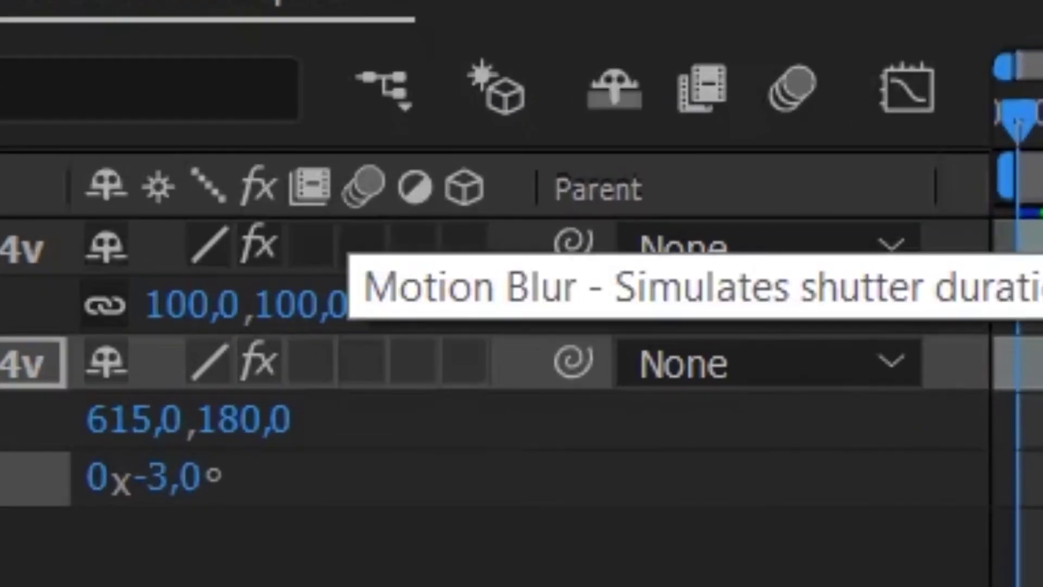
# Enable motion blur on both video layers and add the composition to the render queue for a new lossless AVI render
pyautogui.click(363, 245)
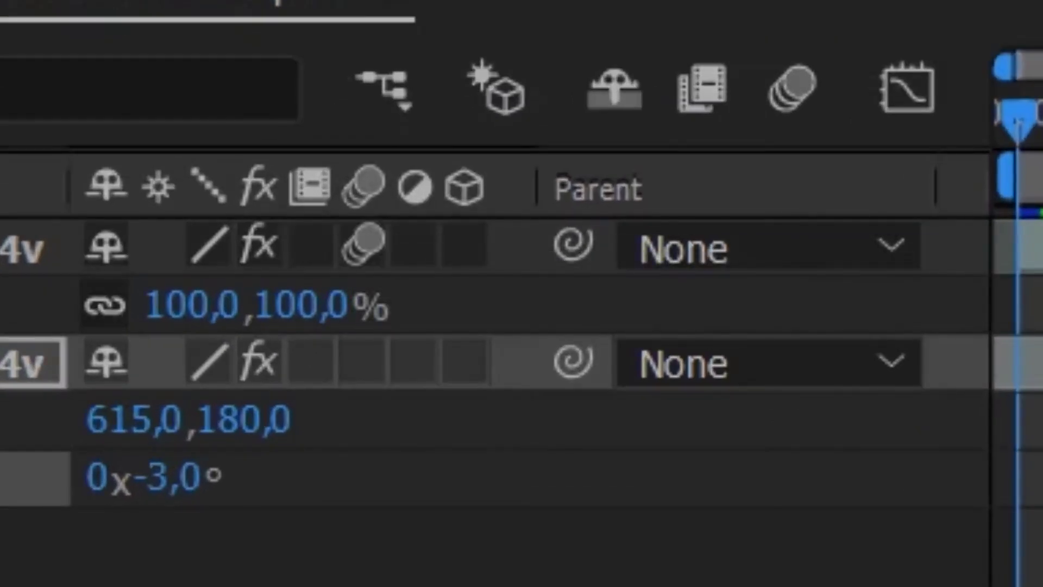
pyautogui.click(363, 361)
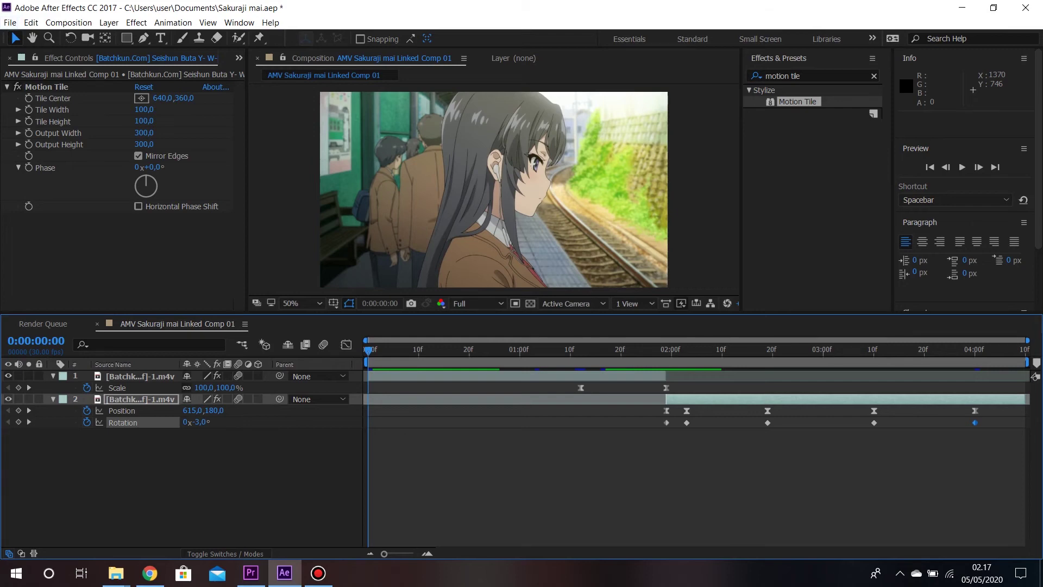
pyautogui.click(10, 22)
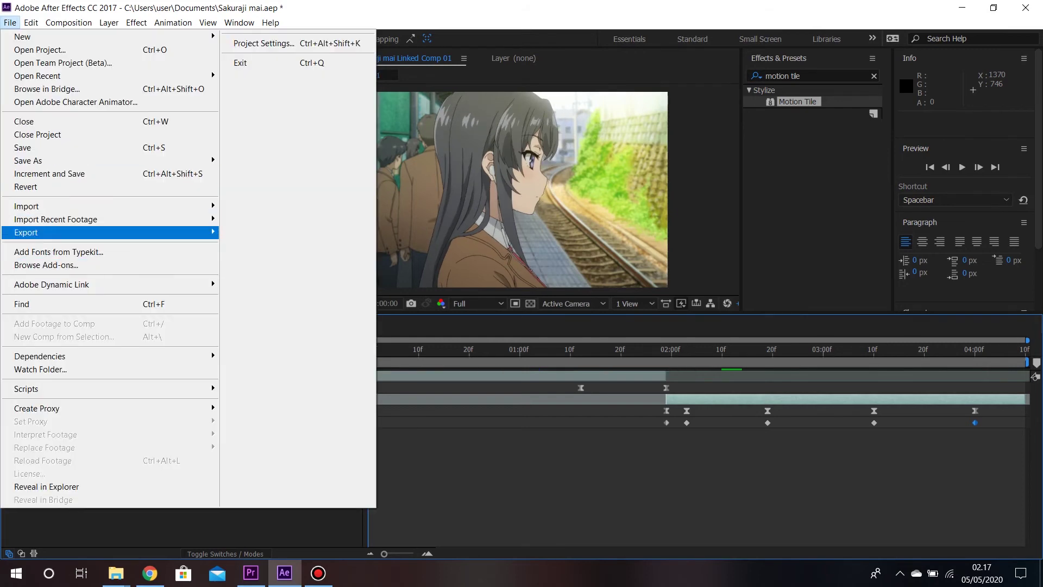
pyautogui.moveTo(163, 232)
pyautogui.click(261, 245)
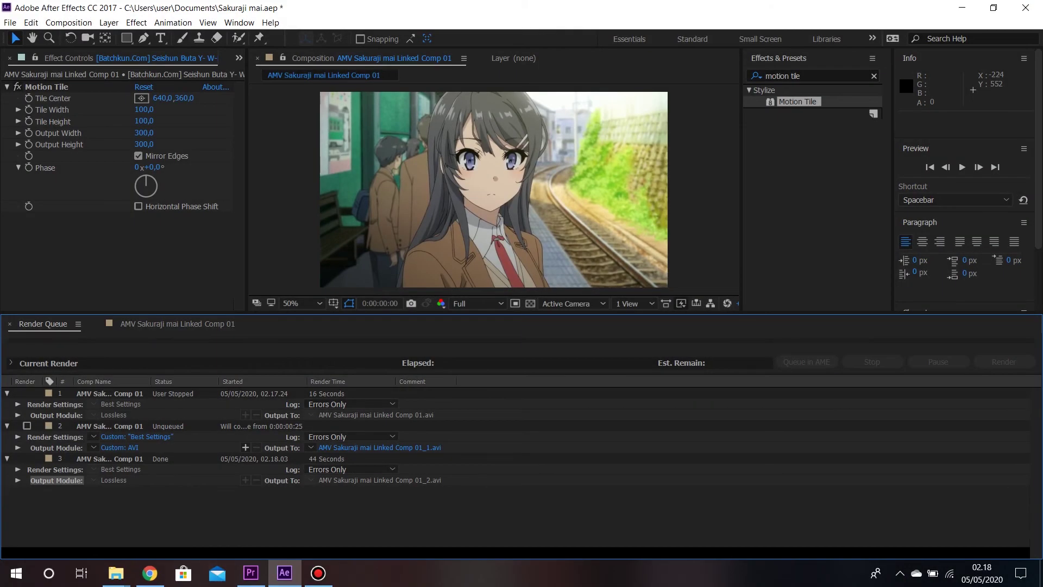
# Switch to Premiere Pro, play the linked composition's clip and return the playhead to 00:00:03:20
pyautogui.click(251, 572)
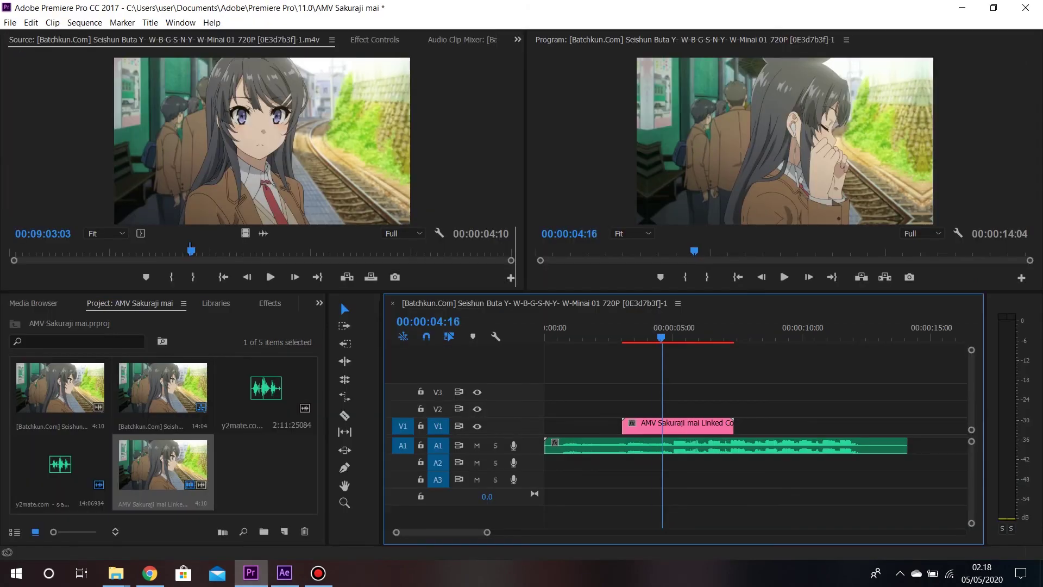
pyautogui.press('space')
pyautogui.moveTo(696, 336); pyautogui.dragTo(644, 337)
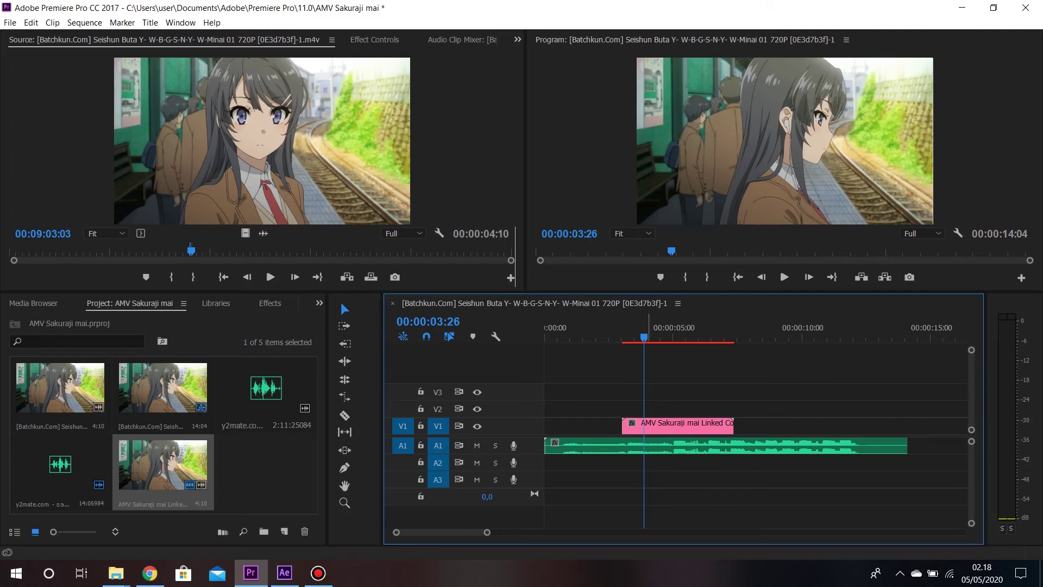
pyautogui.moveTo(652, 337)
pyautogui.mouseDown()
pyautogui.moveTo(696, 337)
pyautogui.moveTo(639, 337)
pyautogui.mouseUp()
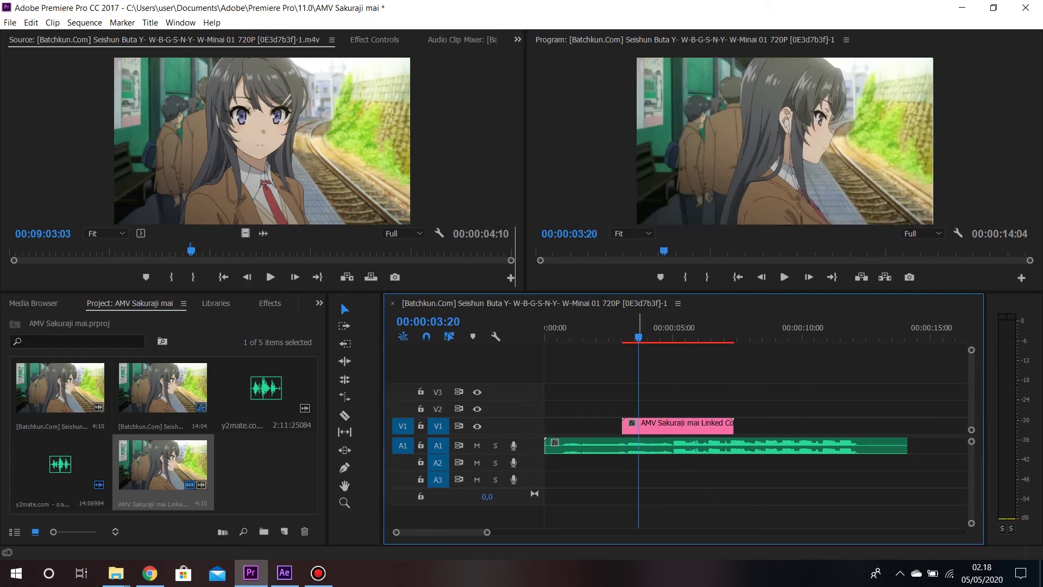
# Import AMV Sakuraji mai Linked Comp 01_2 from the Videos > Captures folder and try to place it over the linked composition's clip on V1
pyautogui.click(679, 427)
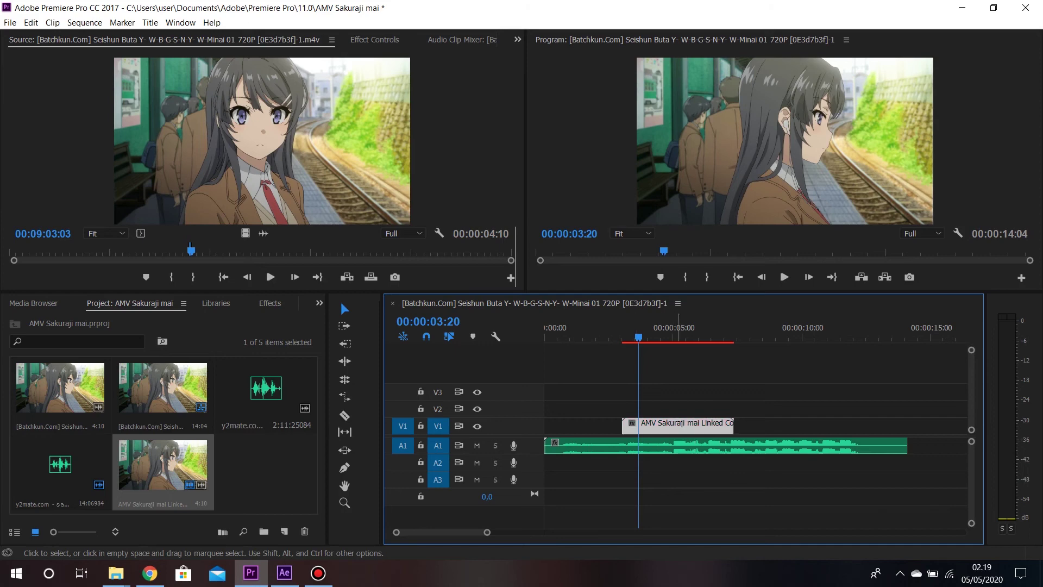
pyautogui.click(266, 474)
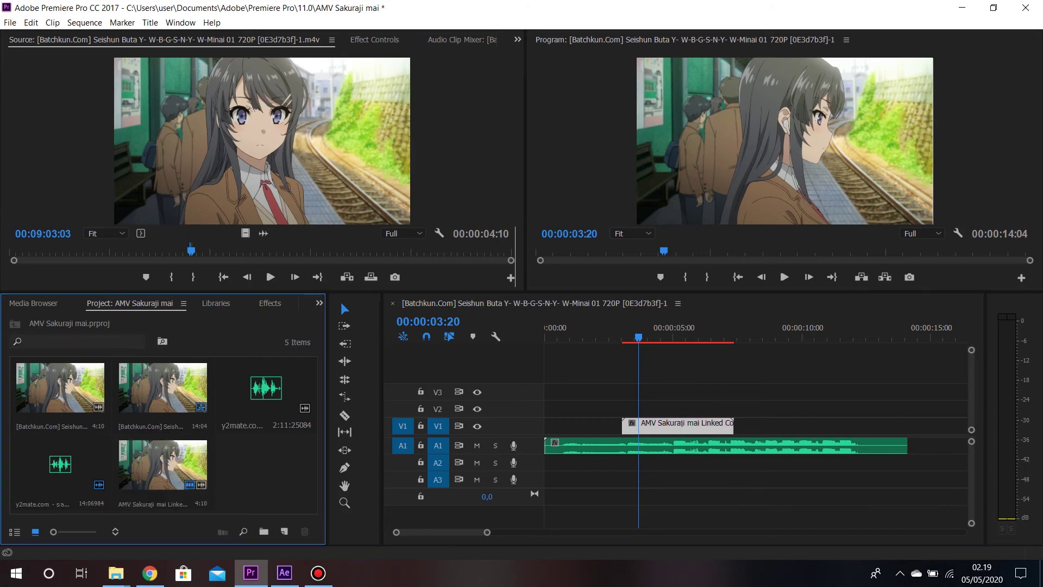
pyautogui.hotkey('ctrl', 'i')
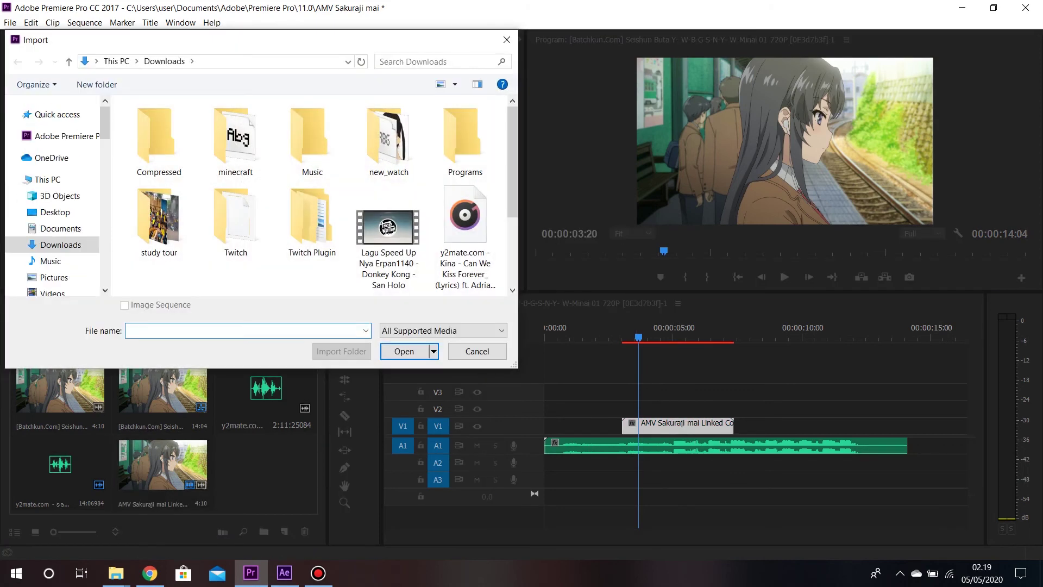
pyautogui.scroll(-2, 59, 234)
pyautogui.click(52, 245)
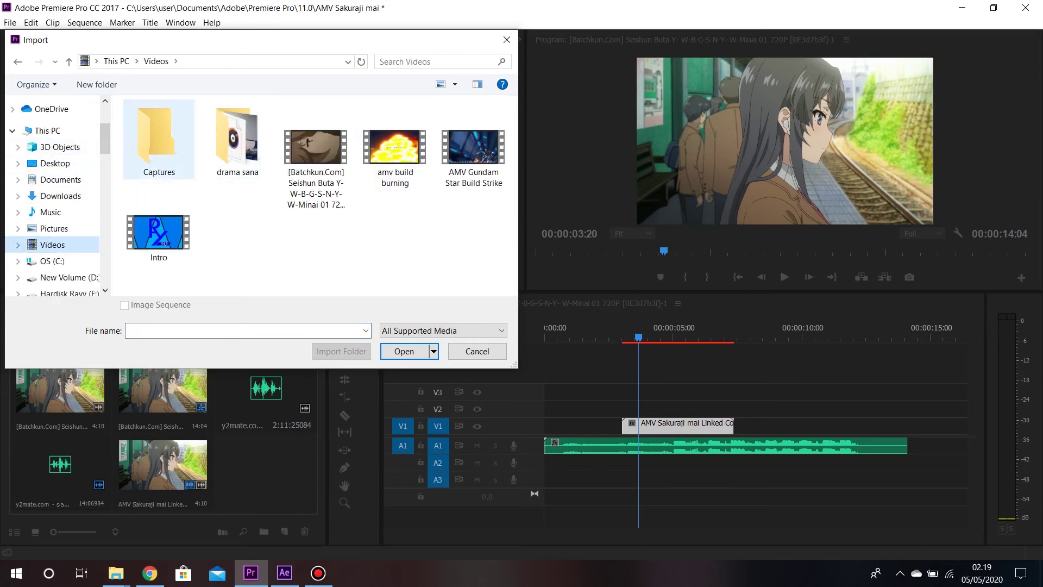
pyautogui.doubleClick(159, 136)
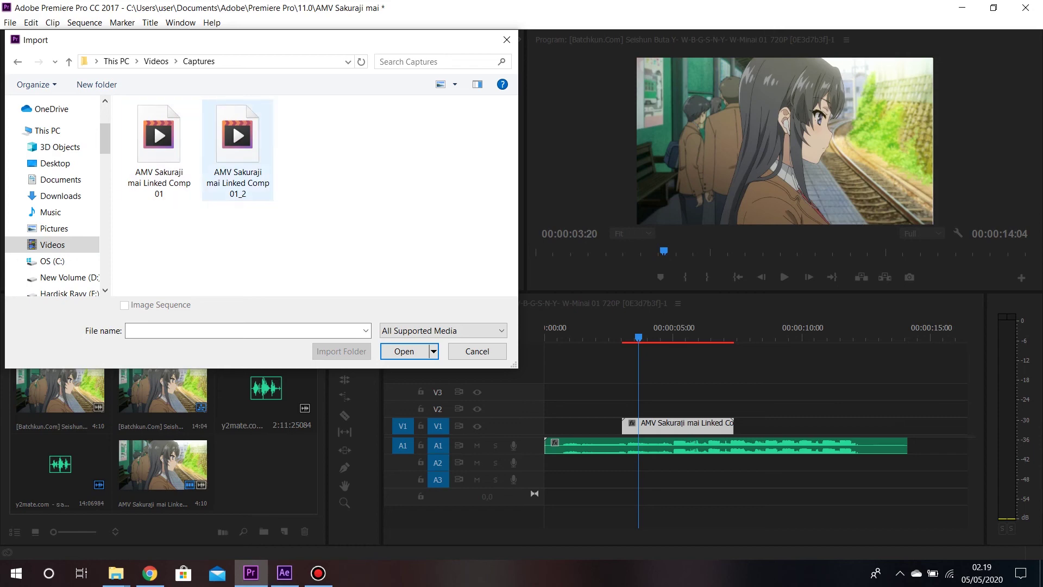
pyautogui.click(237, 148)
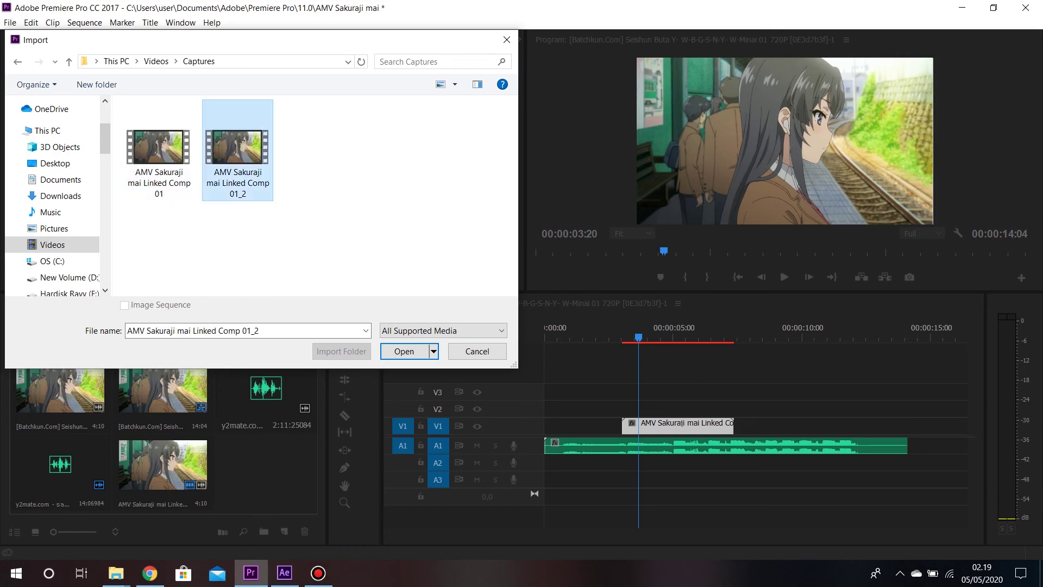
pyautogui.click(404, 352)
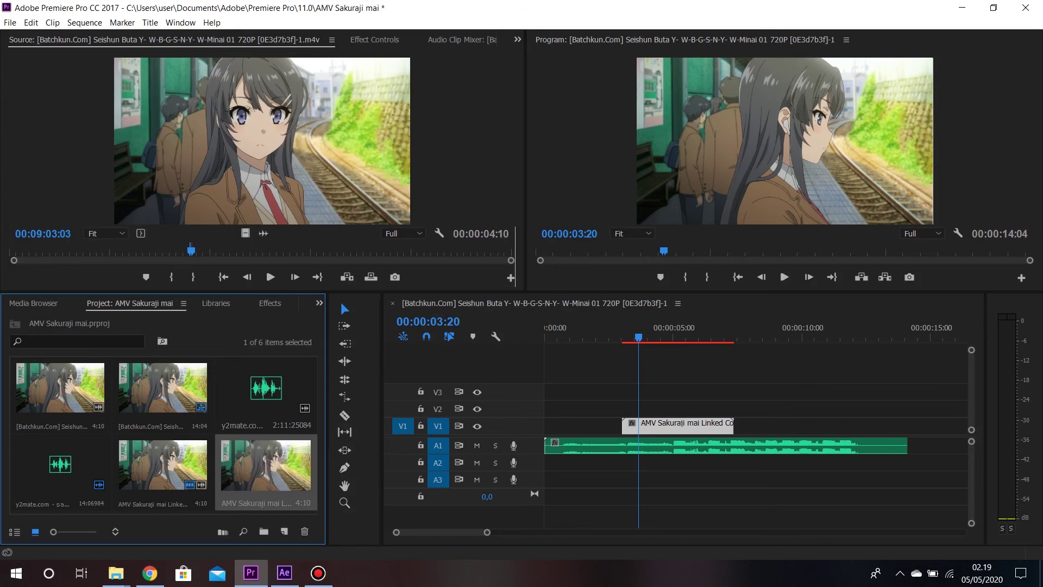
pyautogui.moveTo(266, 466); pyautogui.dragTo(679, 423)
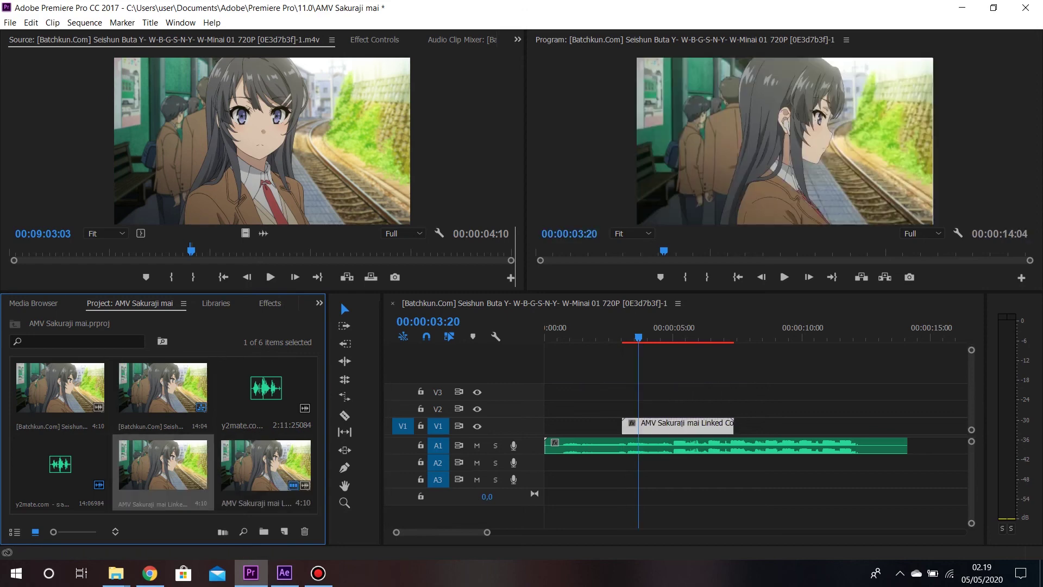
# Play the sequence from 00:00:03:01 and replay the transition from about 00:00:04:12 to check it against the music
pyautogui.moveTo(638, 336); pyautogui.dragTo(622, 335)
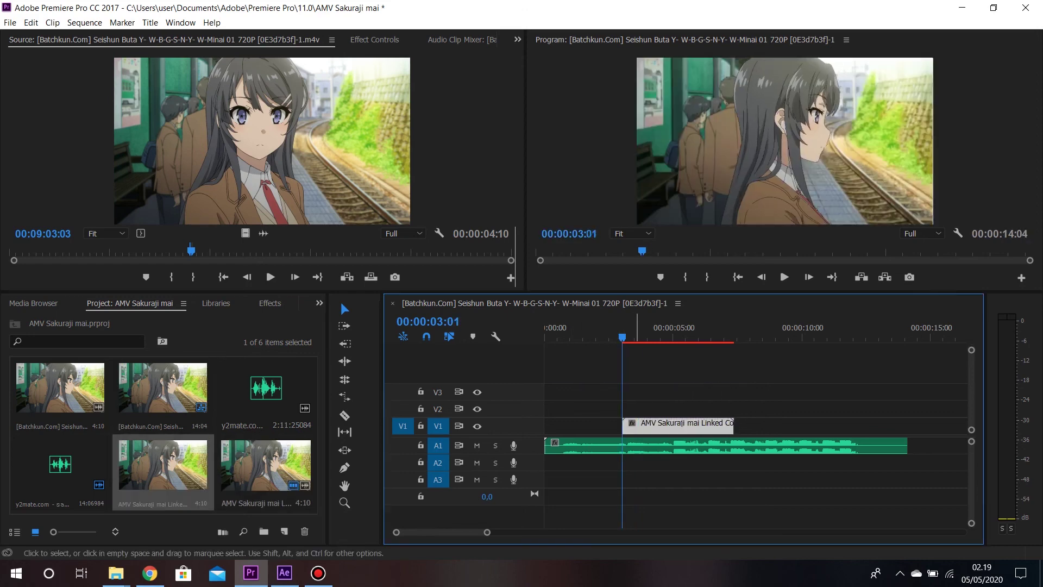
pyautogui.press('space')
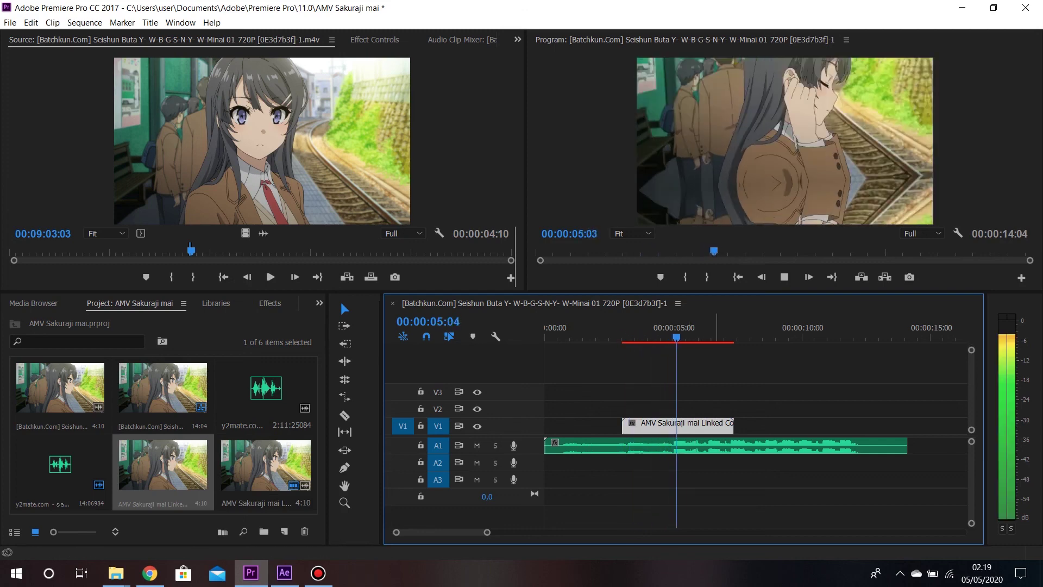
pyautogui.press('space')
pyautogui.moveTo(696, 336); pyautogui.dragTo(658, 336)
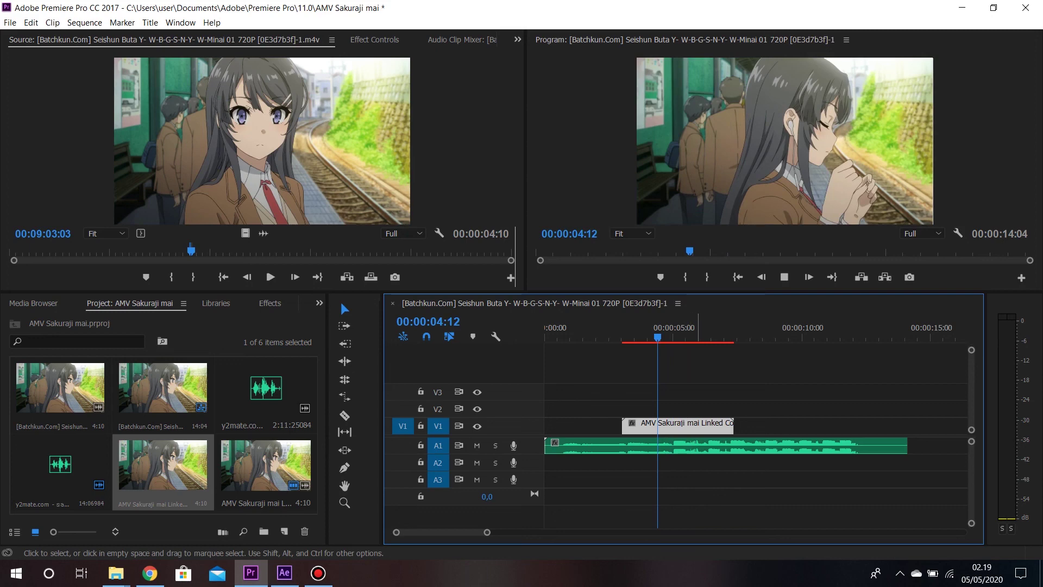
pyautogui.press('space')
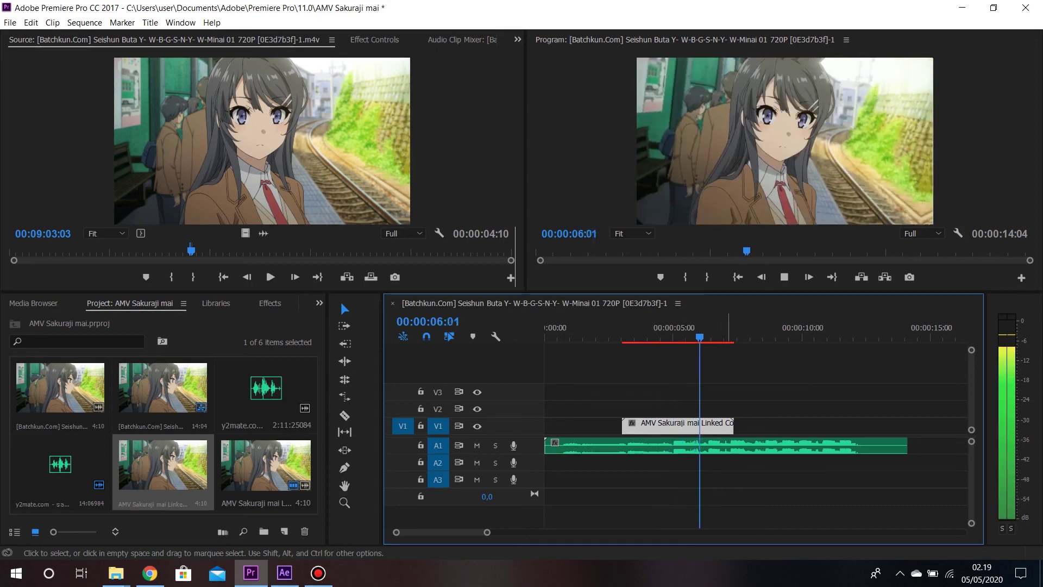
pyautogui.press('space')
pyautogui.moveTo(708, 336); pyautogui.dragTo(656, 336)
pyautogui.press('space')
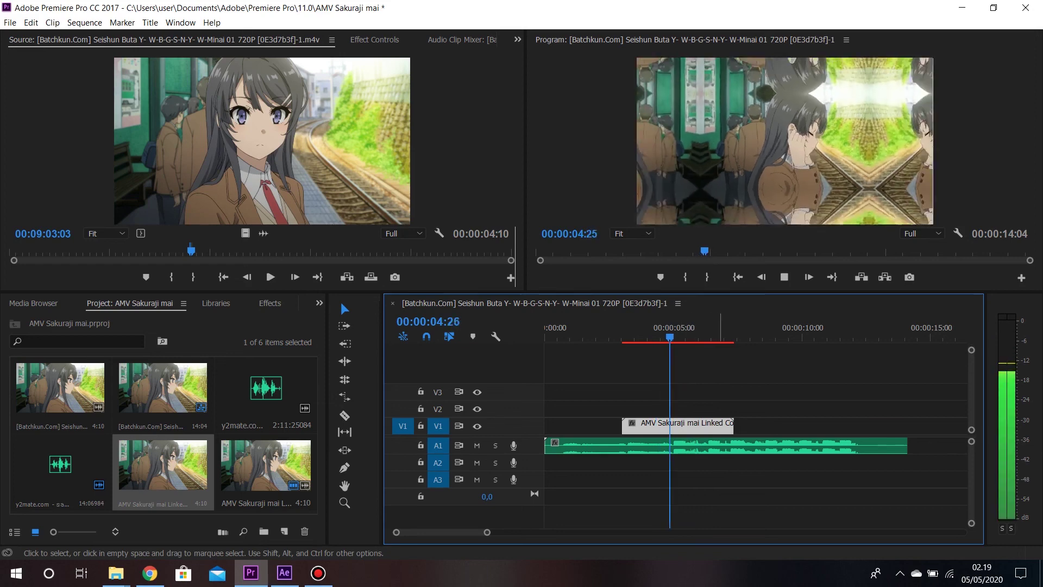
pyautogui.press('space')
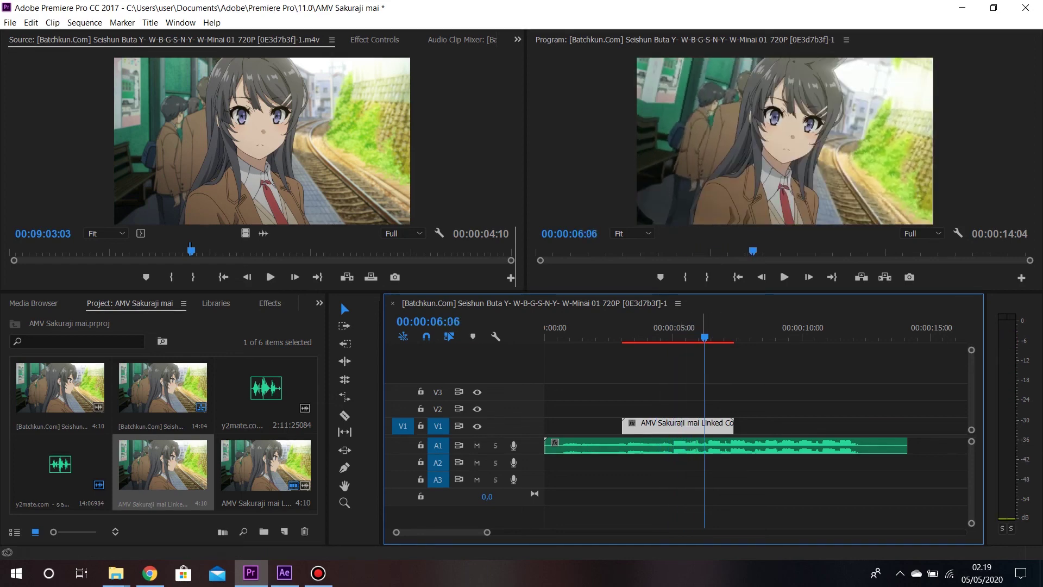